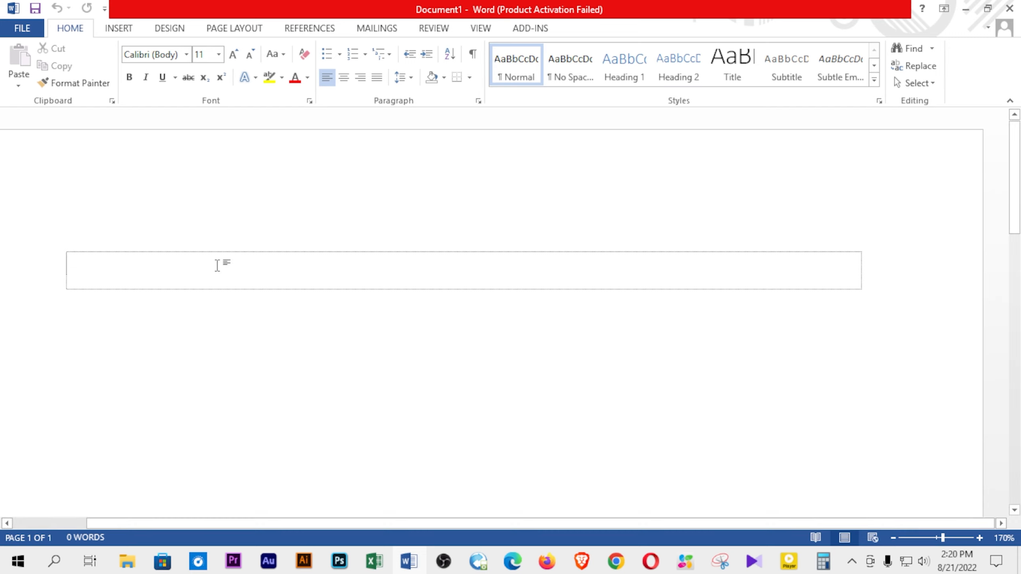
text(Te)
key(BackSpace)
text(he )
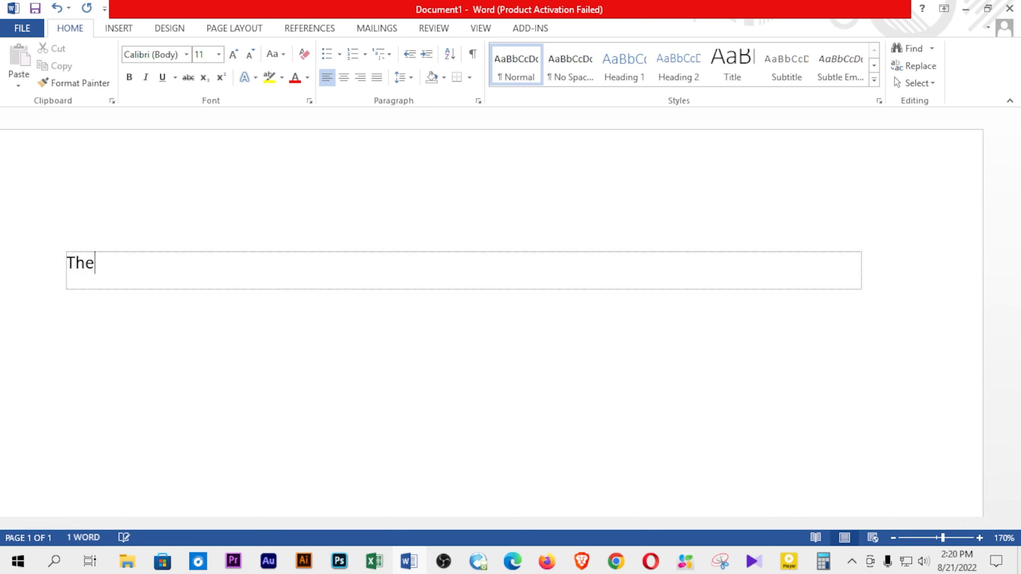
text(+)
key(BackSpace)
key(BackSpace)
key(BackSpace)
key(BackSpace)
key(BackSpace)
Look up the shortcut key of the division sign among the recently used symbols, and close the Symbol dialog without inserting.
key(alt+i)
key(s)
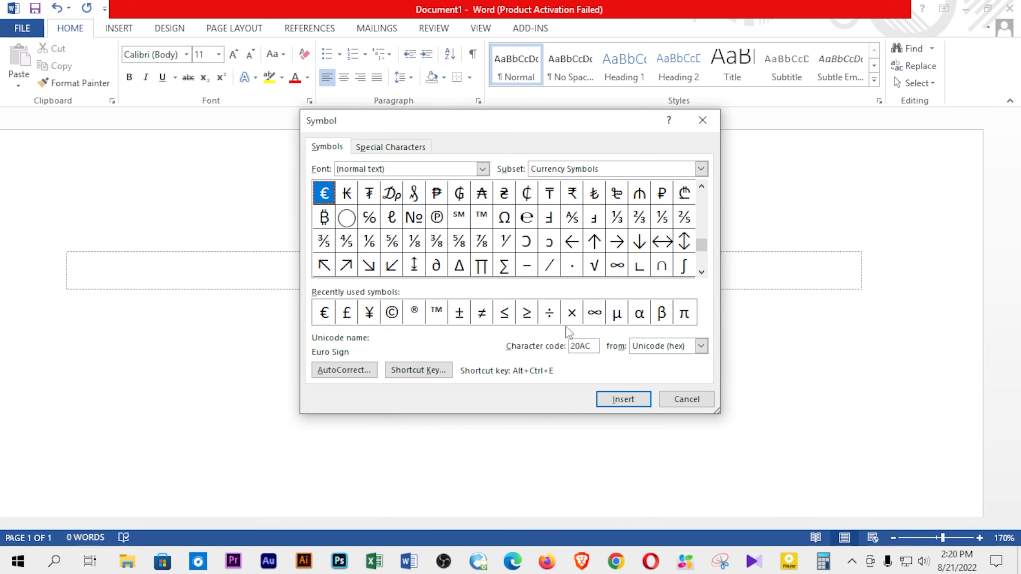
click(567, 311)
click(550, 314)
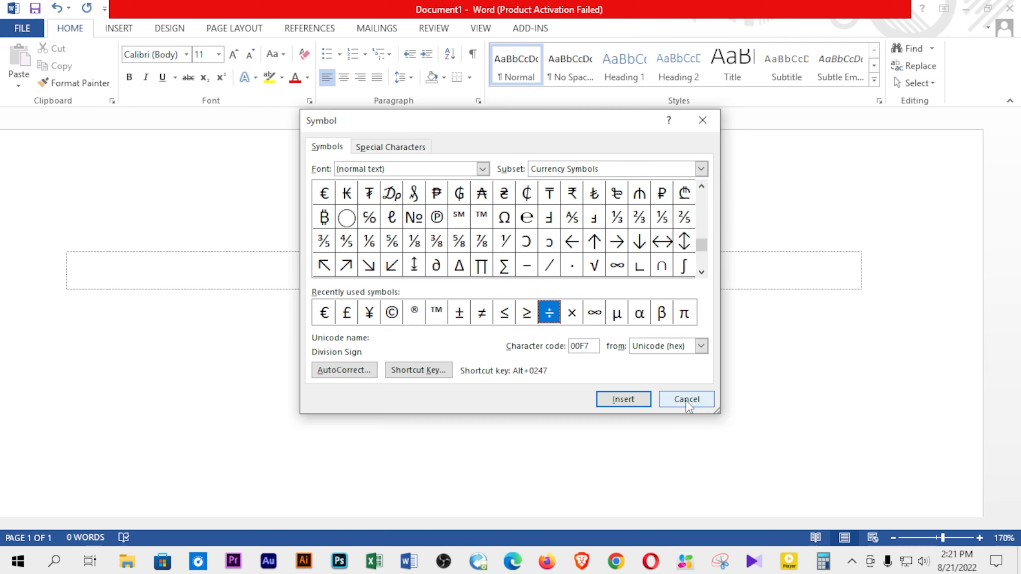
click(685, 399)
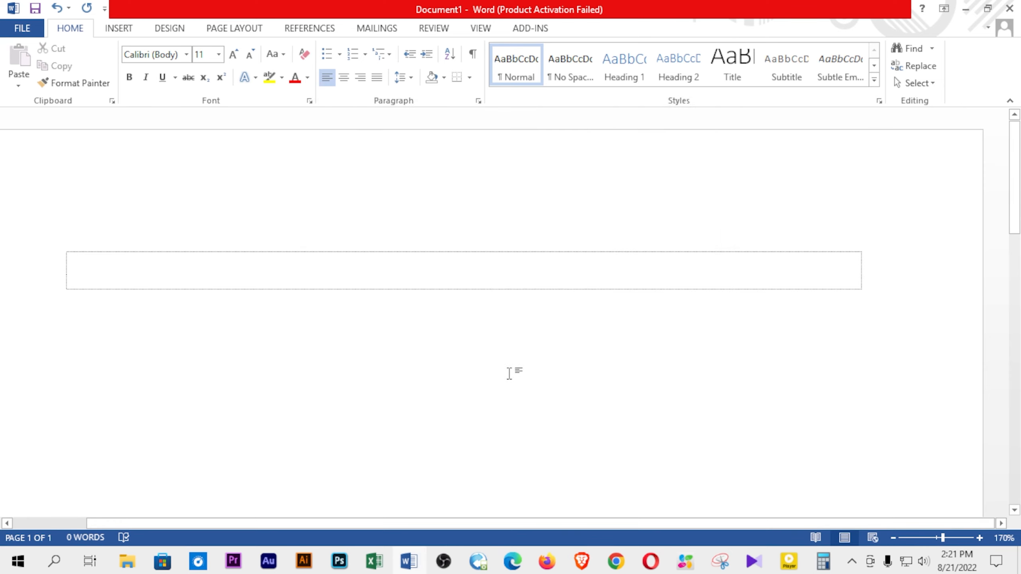
Open the keyboard shortcut customization in the Word options and list the Fonts category.
click(30, 27)
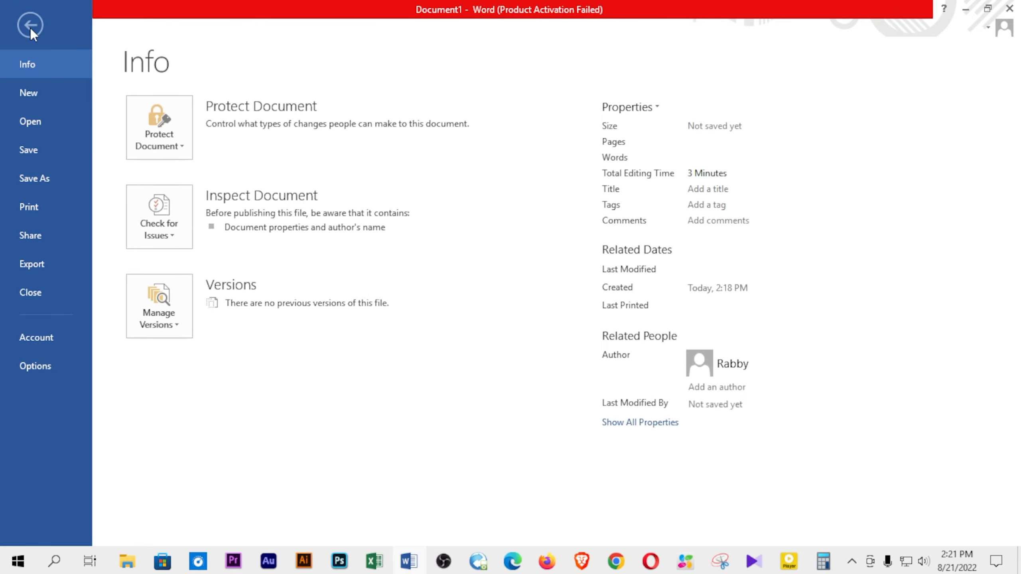
click(49, 374)
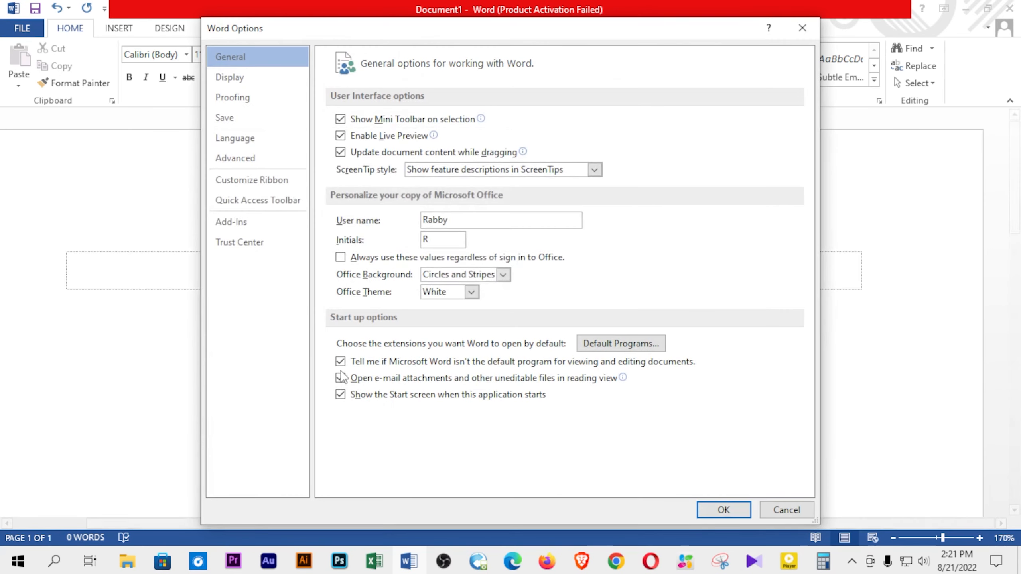
click(252, 180)
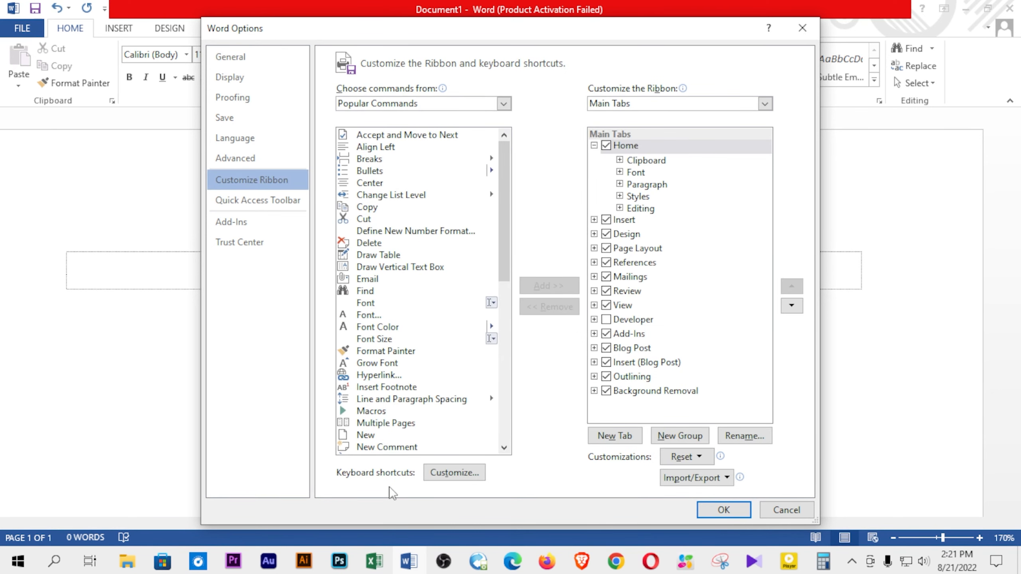
click(449, 474)
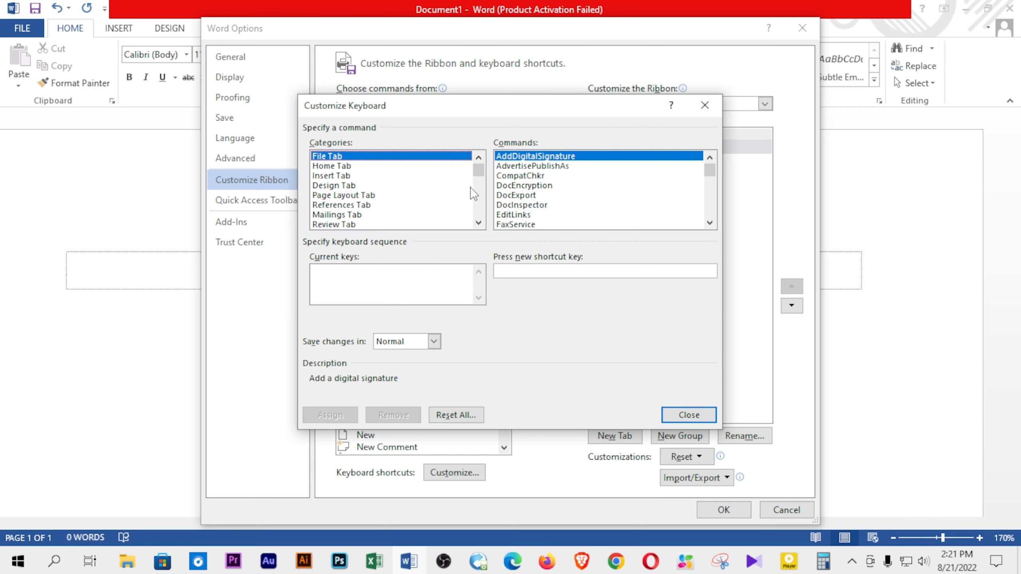
drag(478, 171, 444, 223)
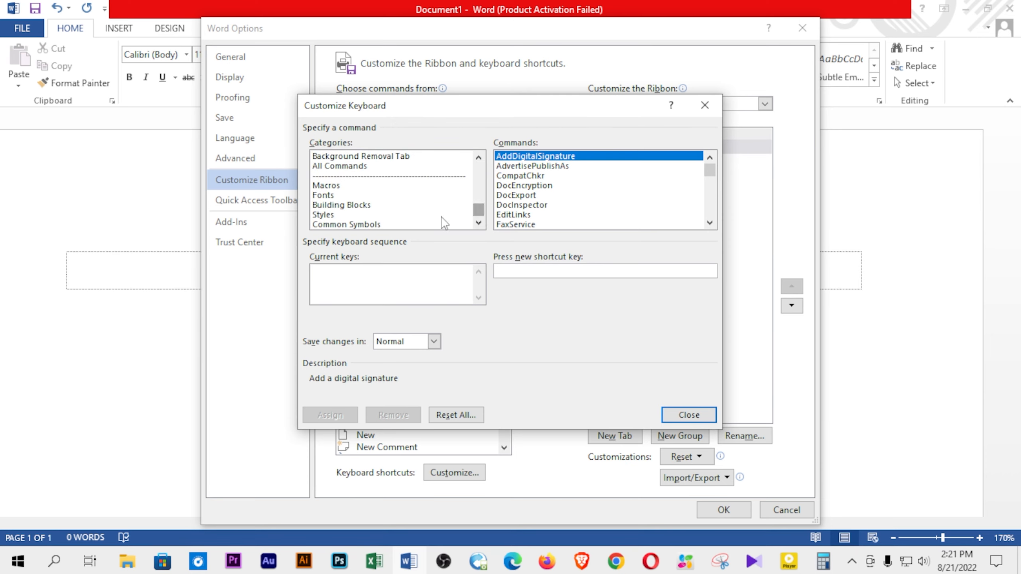
click(336, 196)
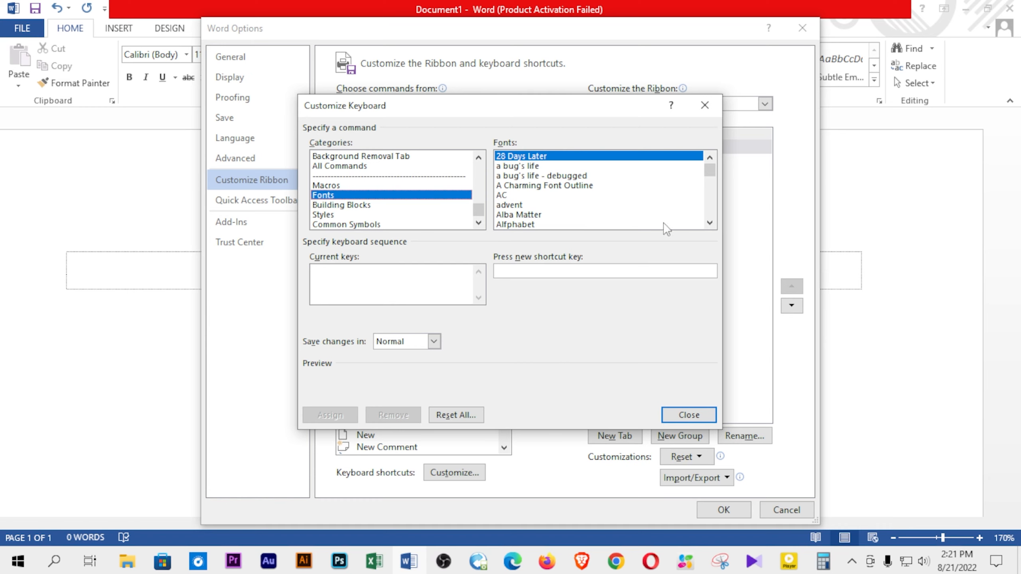
Assign F3 as the shortcut key for the Times New Roman font, saving the change in Normal.
click(632, 197)
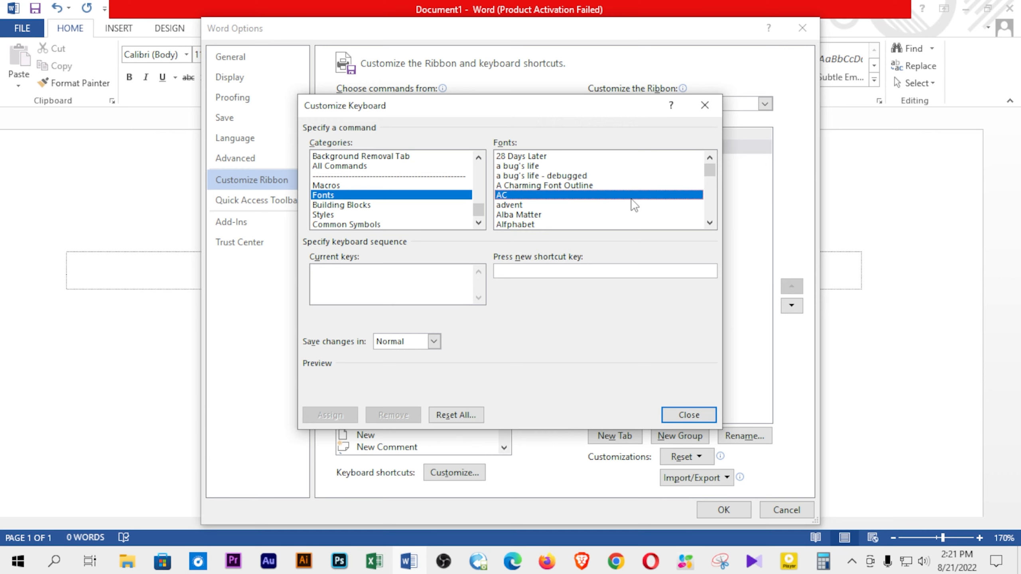
text(ti)
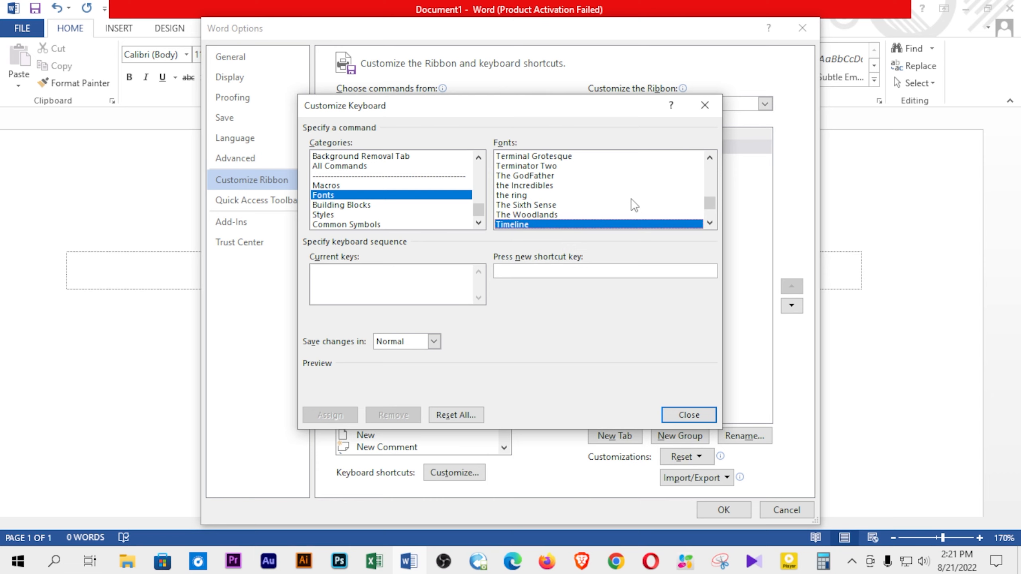
key(Down)
key(Down)
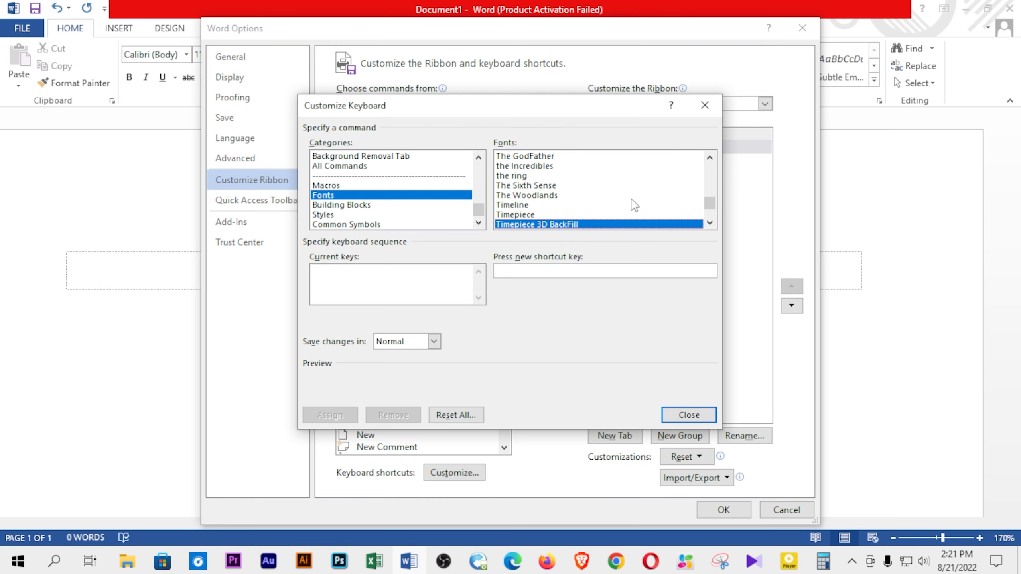
click(711, 223)
click(712, 224)
click(711, 224)
click(531, 205)
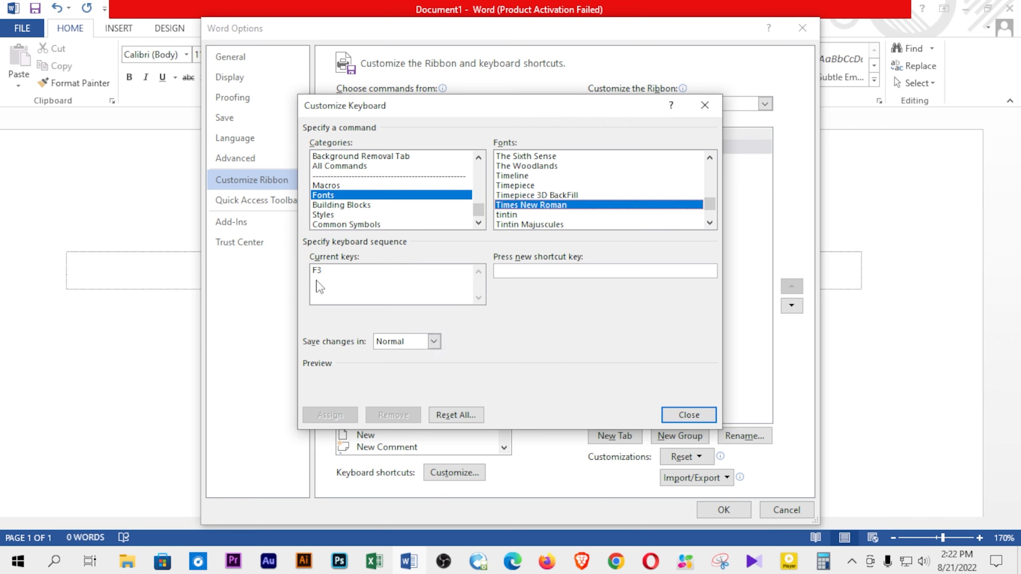
click(551, 271)
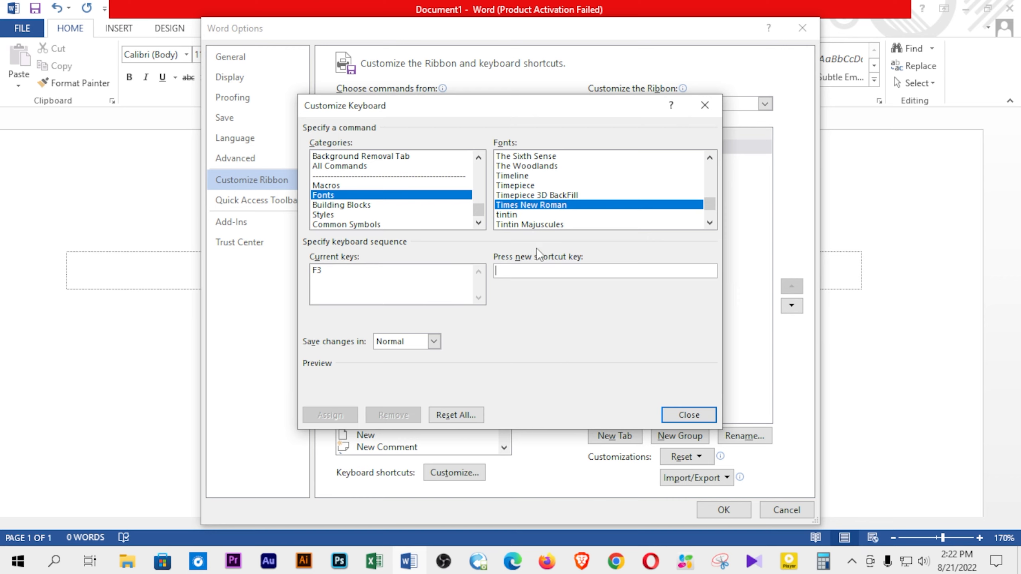
key(F3)
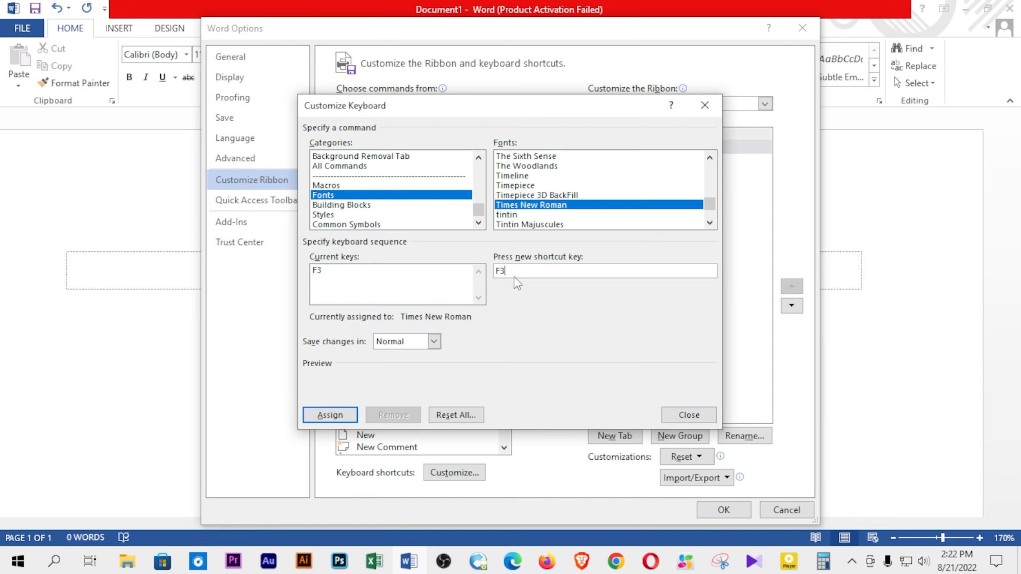
click(330, 415)
key(Return)
Check which shortcut key the SutonnyMJ font has, and close the customization and options dialogs.
click(549, 216)
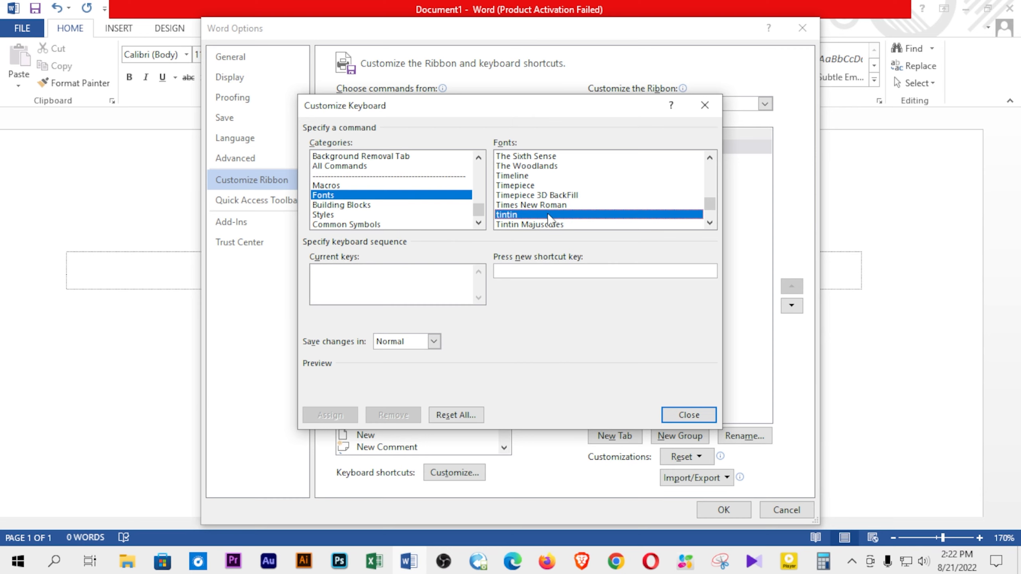
text(sut)
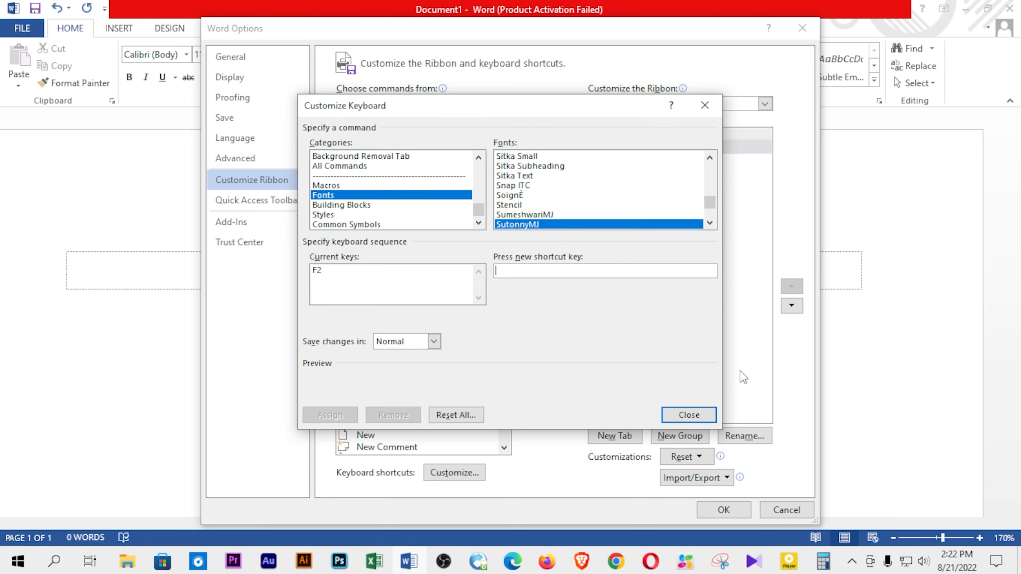
click(695, 410)
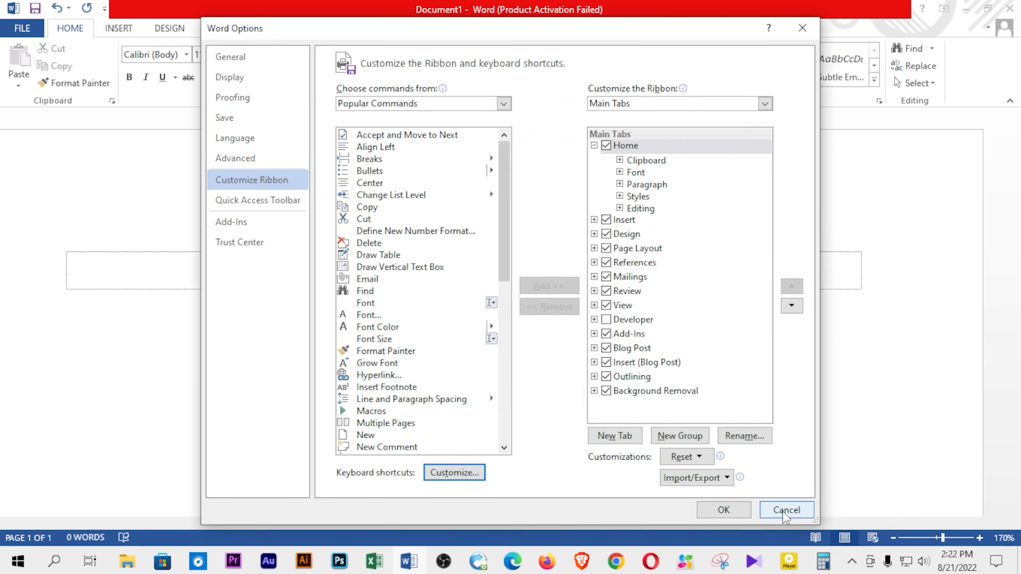
click(782, 511)
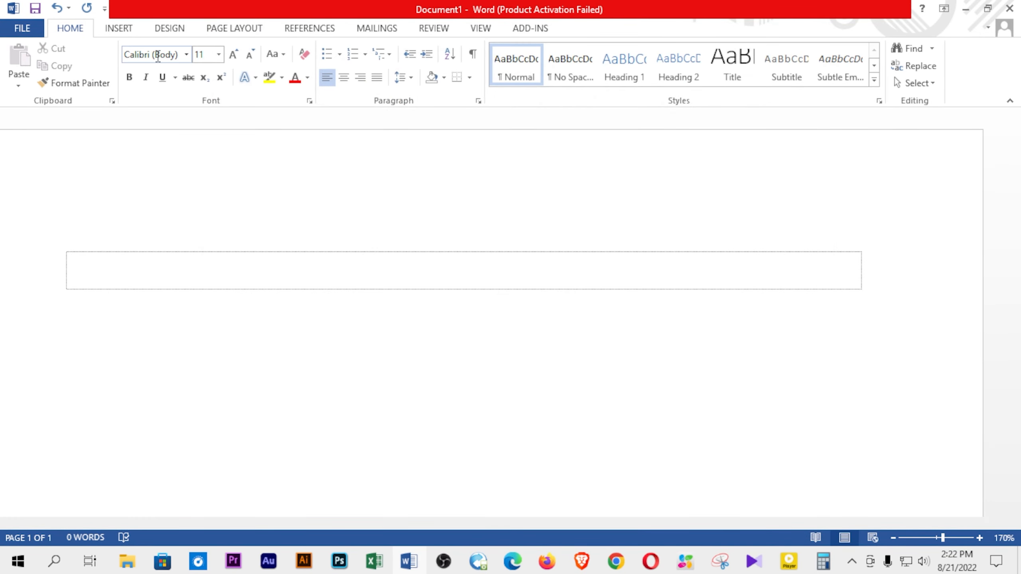
Test the font shortcuts by switching the empty paragraph between SutonnyMJ and Times New Roman, ending on SutonnyMJ.
click(271, 269)
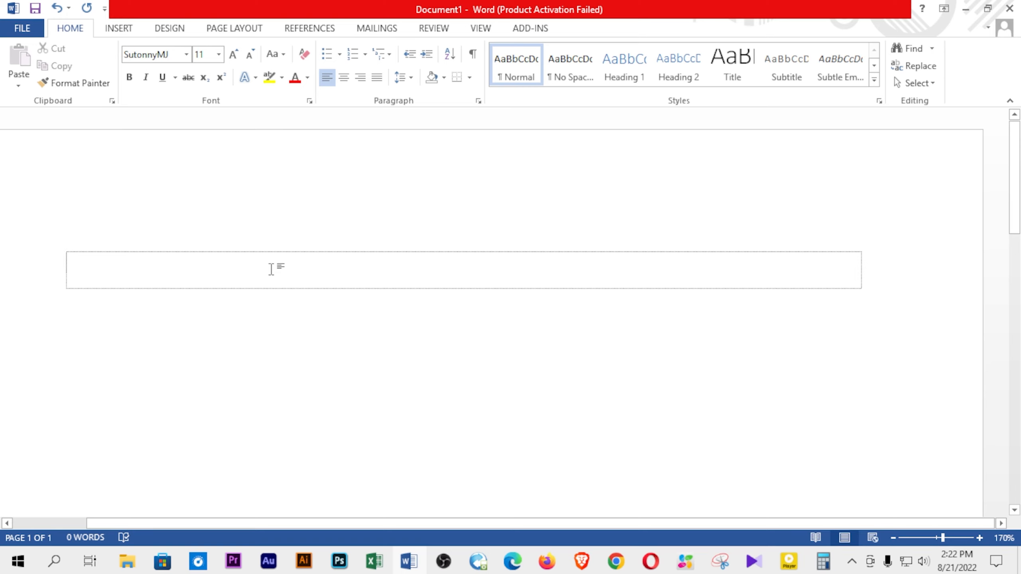
key(ctrl+alt+b)
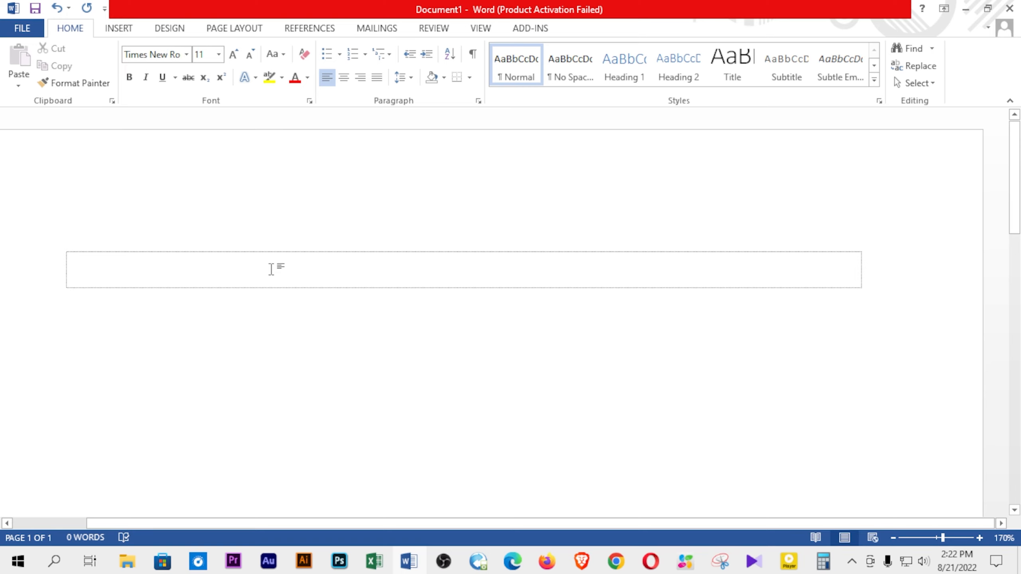
key(ctrl+alt+b)
key(ctrl+alt+b)
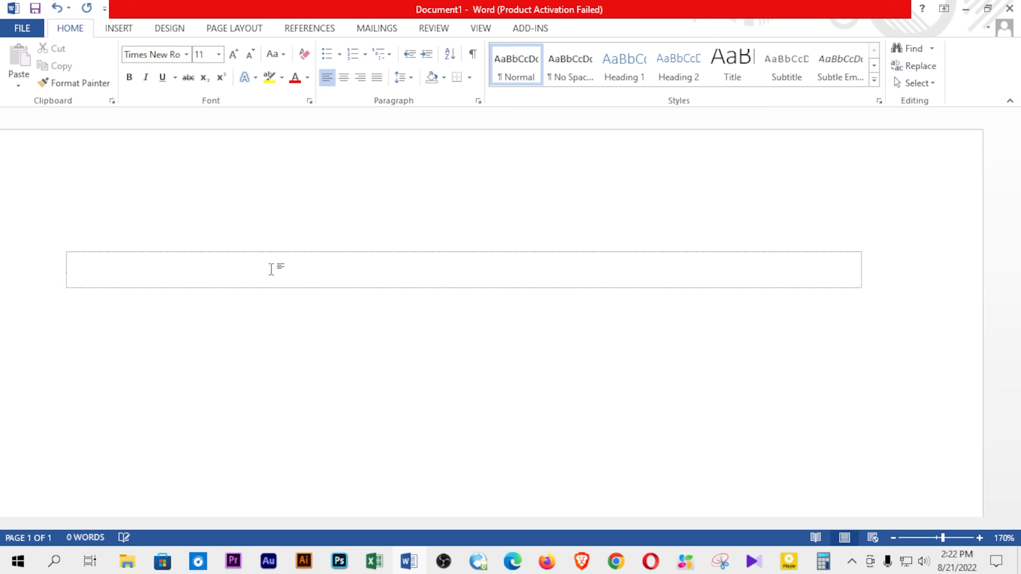
key(ctrl+alt+b)
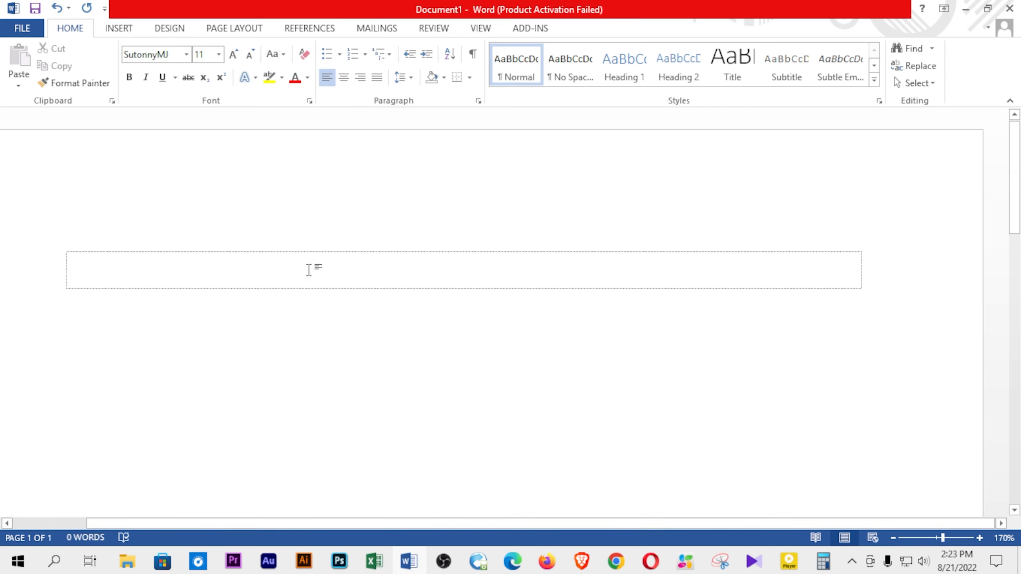
Reopen the keyboard shortcut customization in the Word options and list the commands of the Insert Tab category.
click(24, 24)
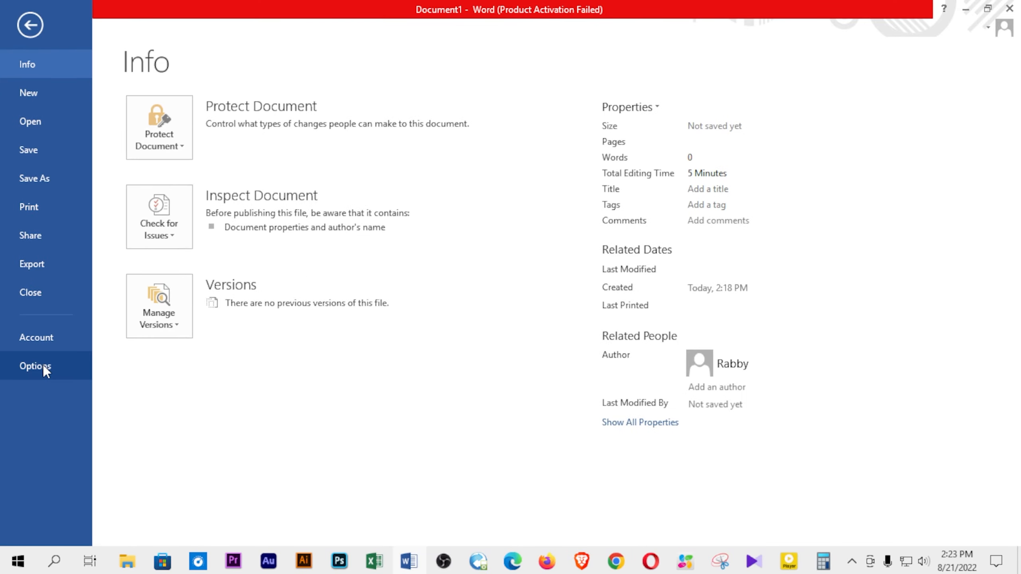
click(43, 366)
click(241, 180)
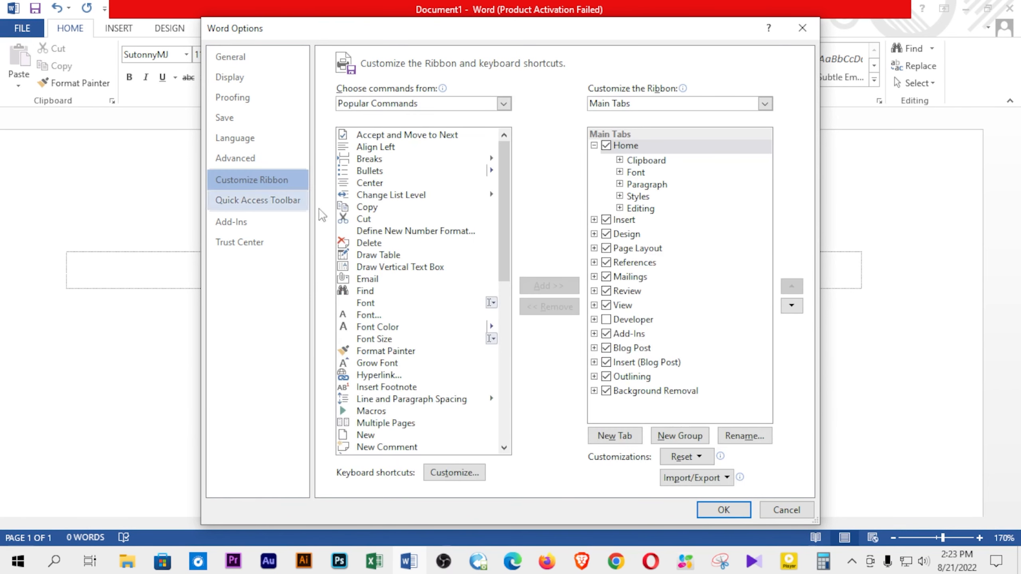
click(453, 473)
drag(477, 173, 479, 220)
scroll(392, 211, up, 2)
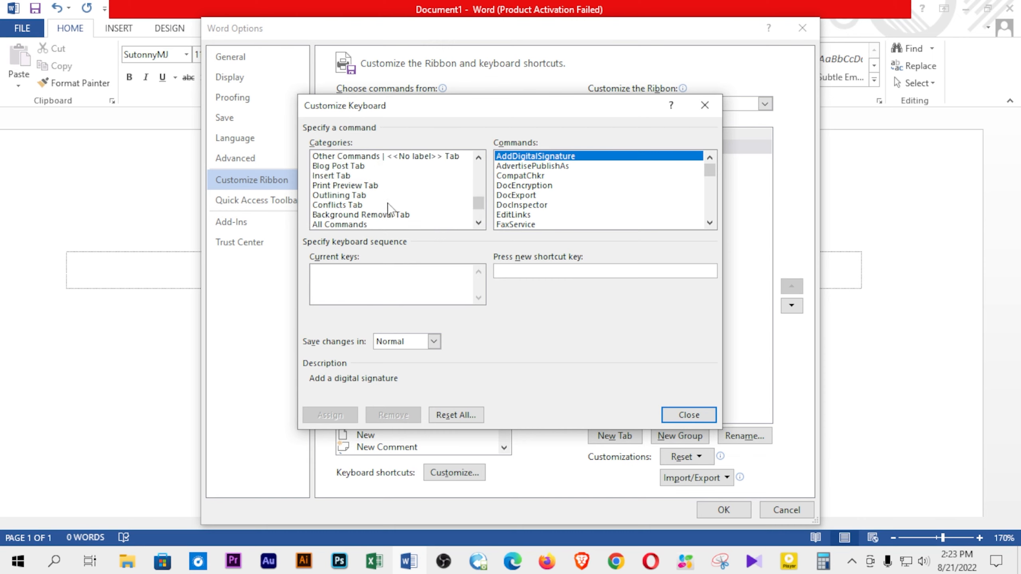
scroll(388, 207, up, 2)
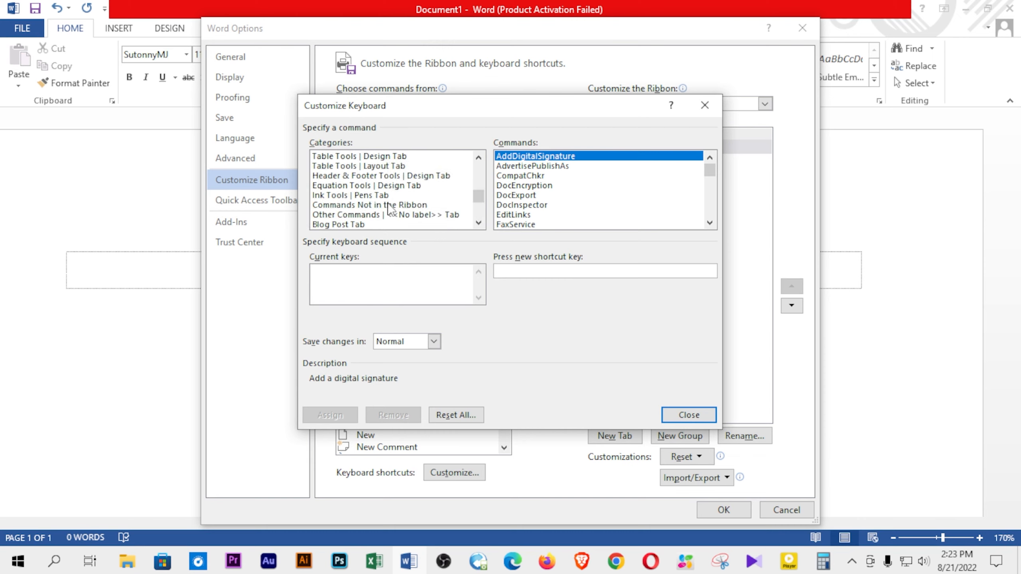
scroll(389, 208, up, 1)
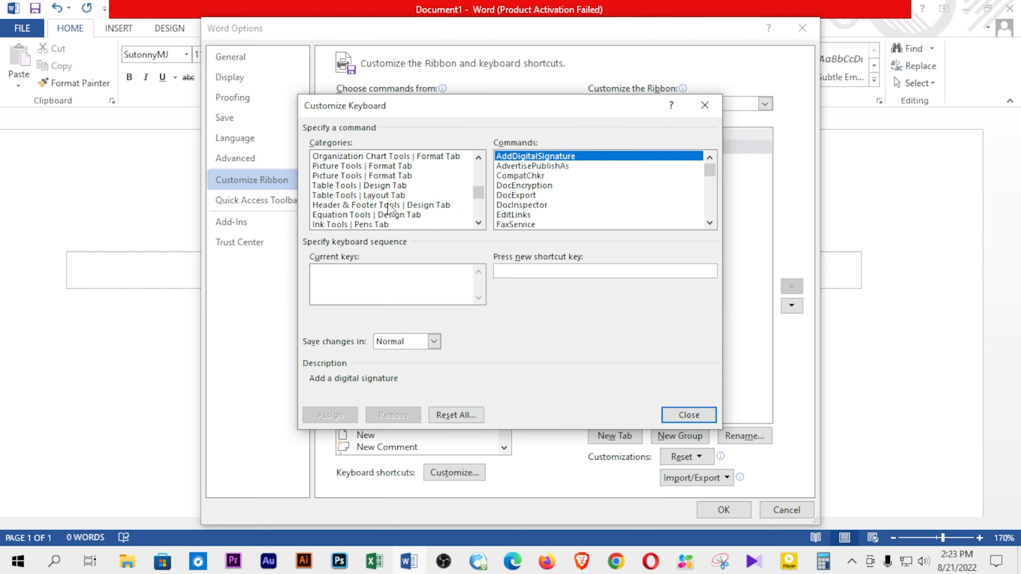
scroll(388, 209, up, 6)
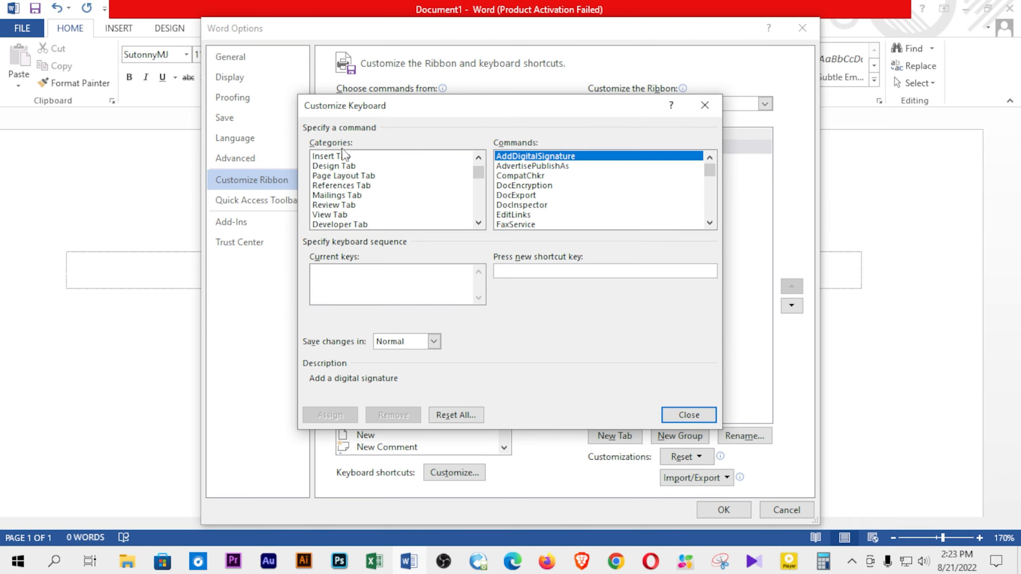
click(351, 157)
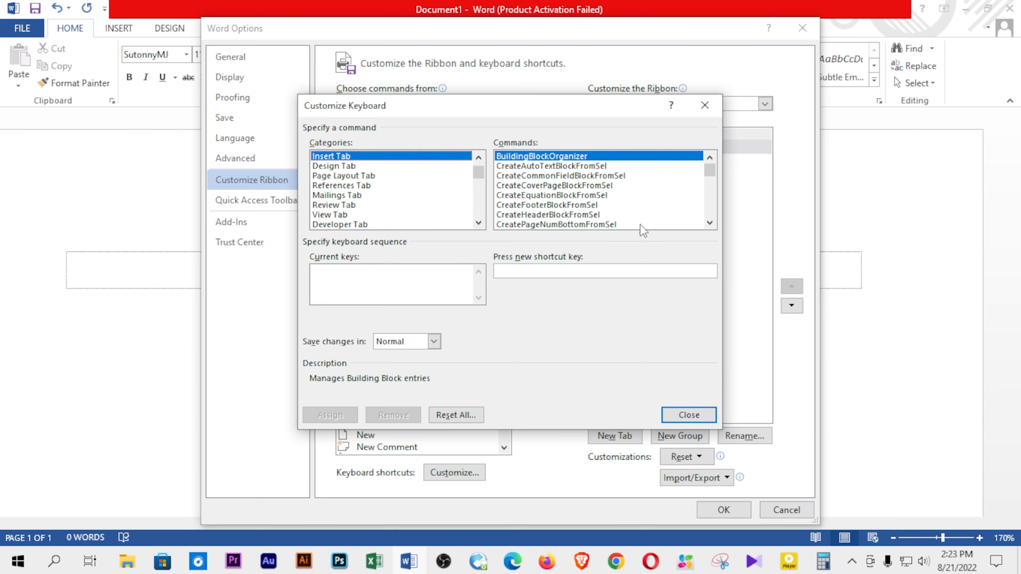
Look through the Insert Tab commands, viewing the descriptions of CreateEquationBlockFromSel and CreateTable along the way.
click(514, 196)
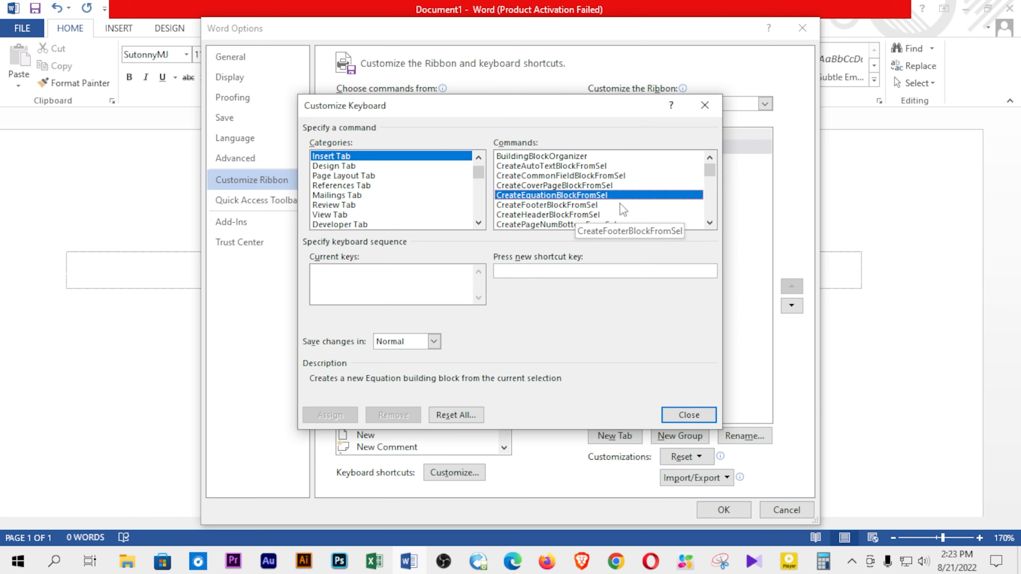
scroll(631, 210, down, 2)
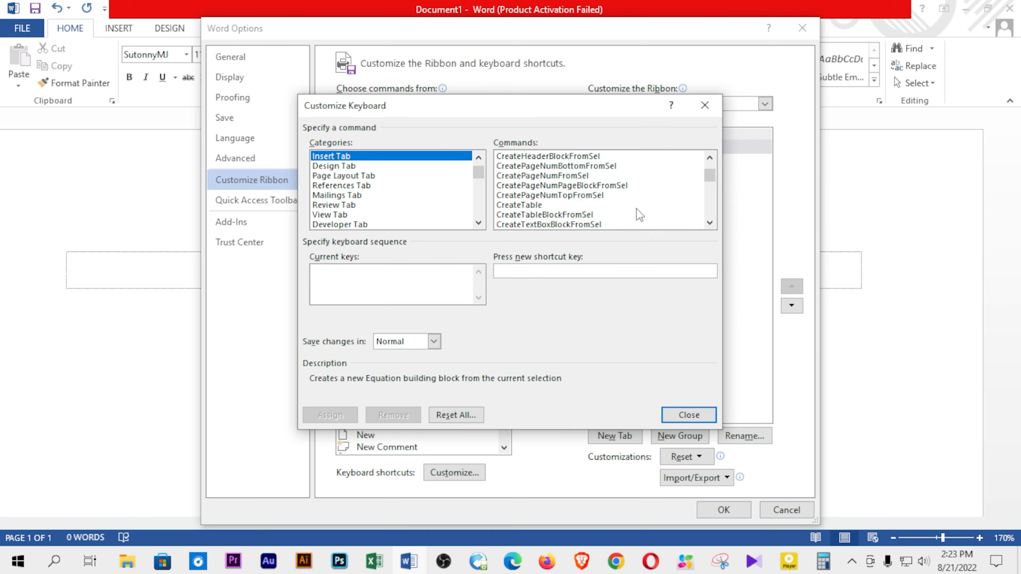
click(522, 206)
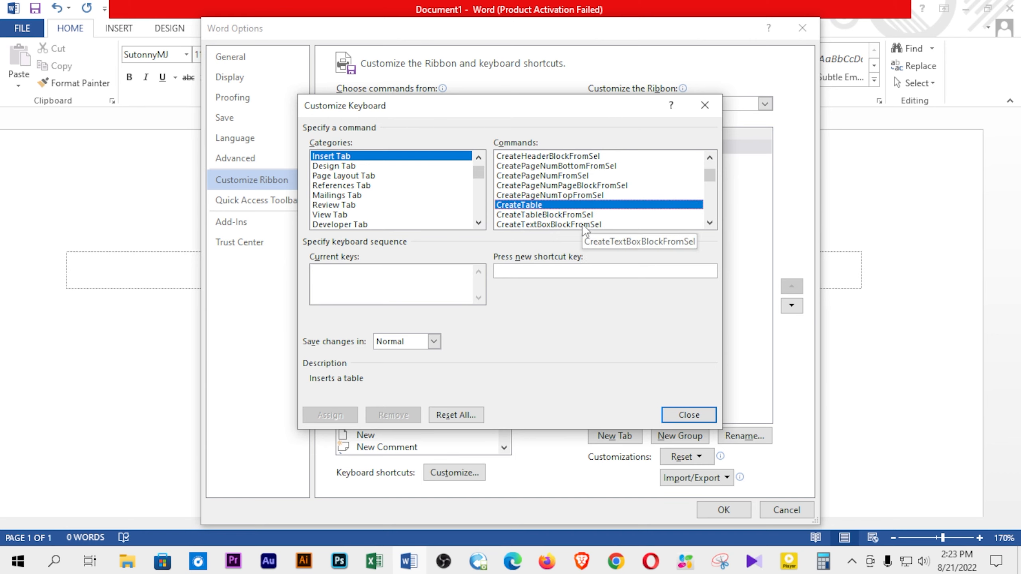
scroll(591, 221, down, 1)
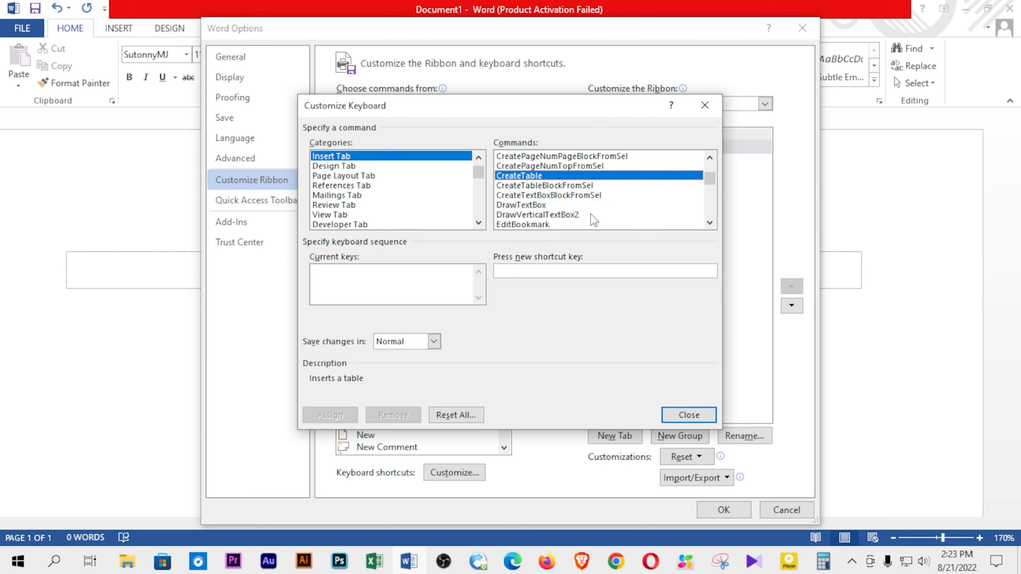
scroll(595, 221, down, 1)
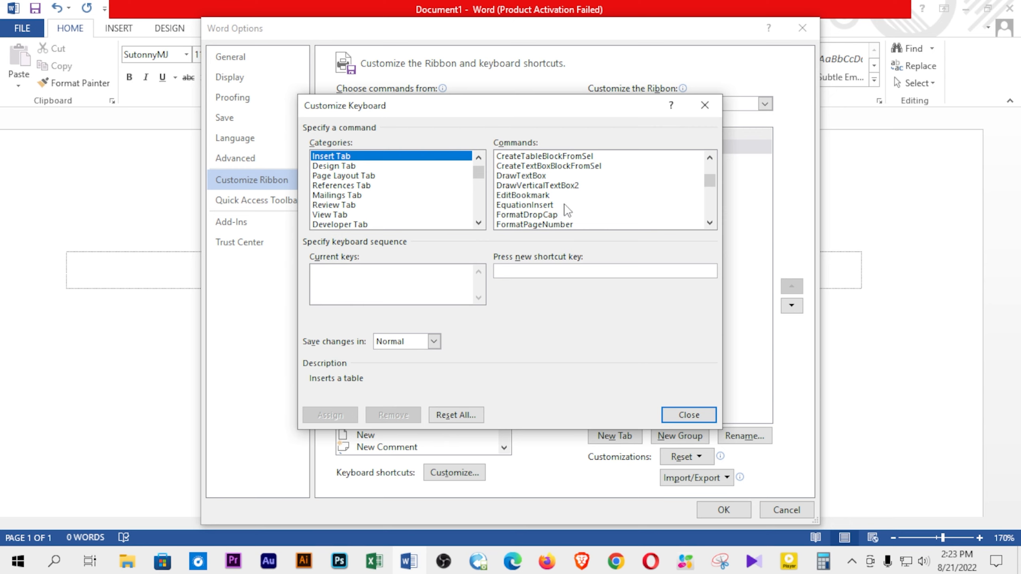
scroll(570, 211, down, 1)
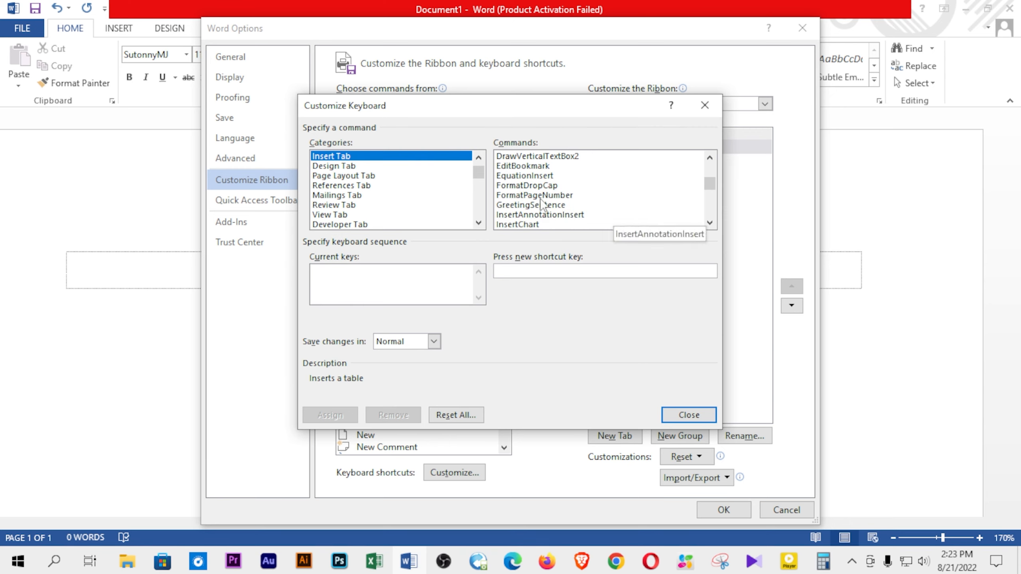
scroll(635, 197, down, 1)
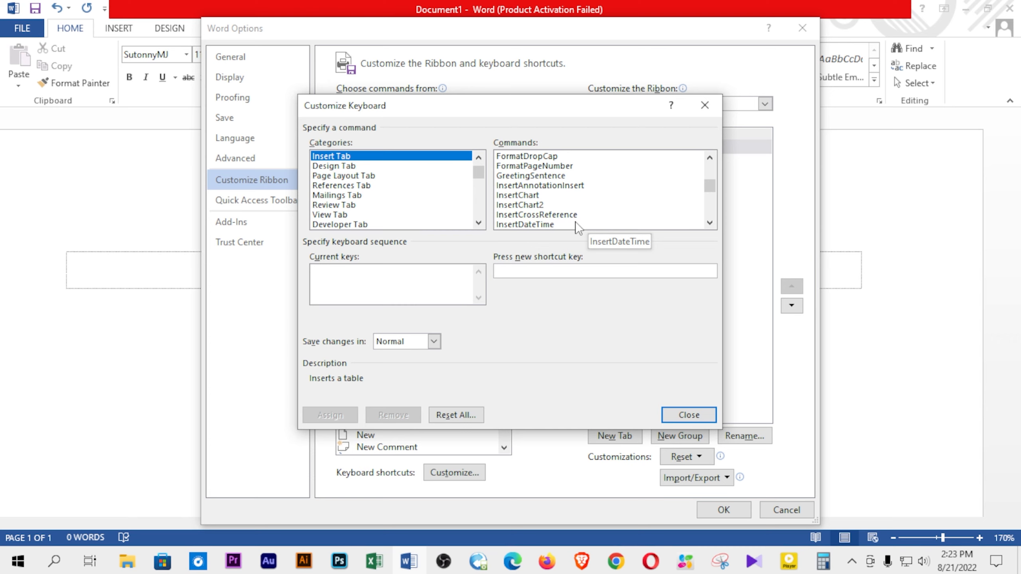
scroll(576, 222, down, 1)
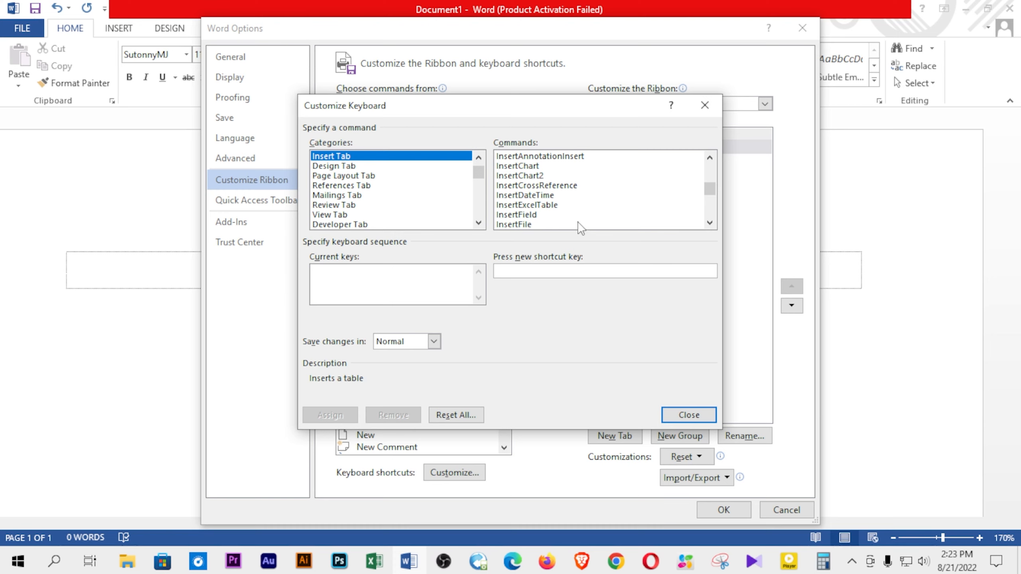
scroll(578, 222, down, 1)
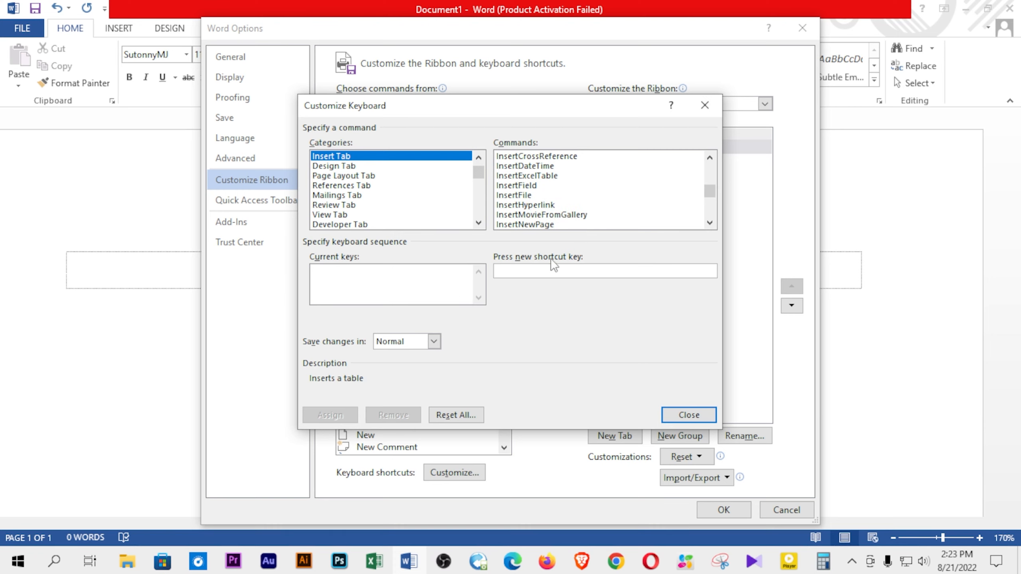
scroll(565, 213, down, 1)
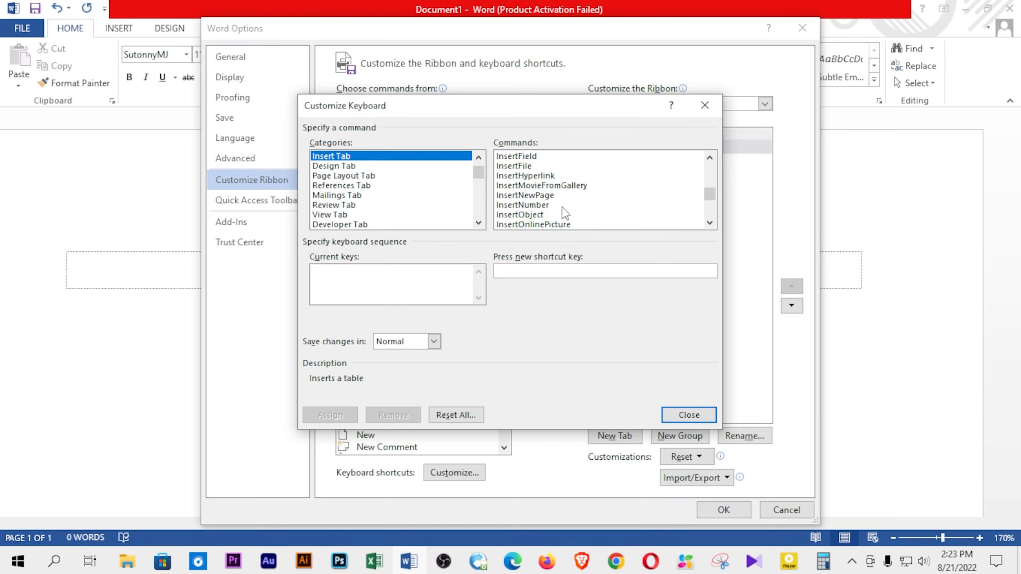
Check which shortcut keys the InsertObject and InsertSymbol commands currently have.
click(522, 215)
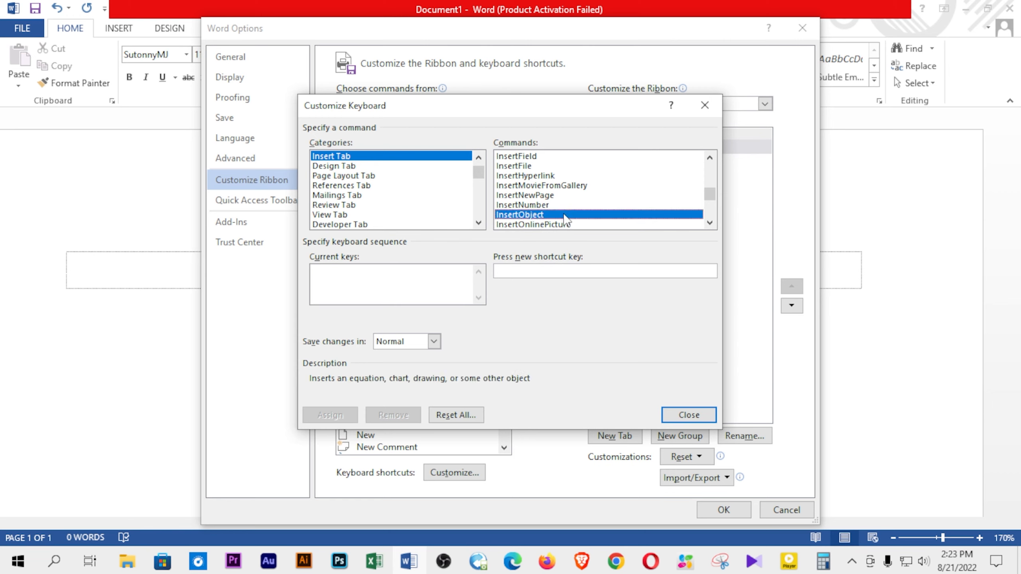
scroll(566, 219, down, 1)
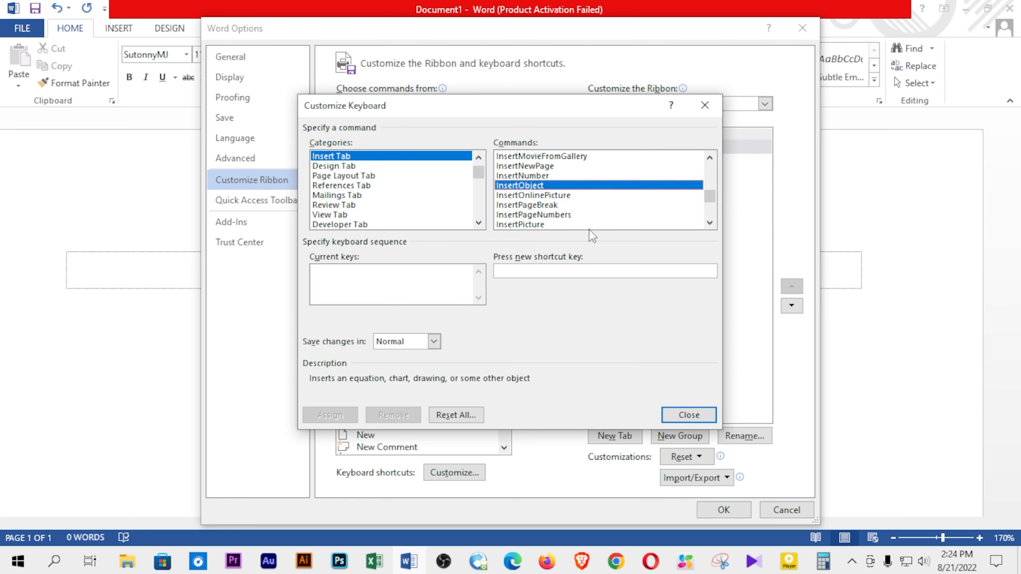
scroll(590, 230, down, 1)
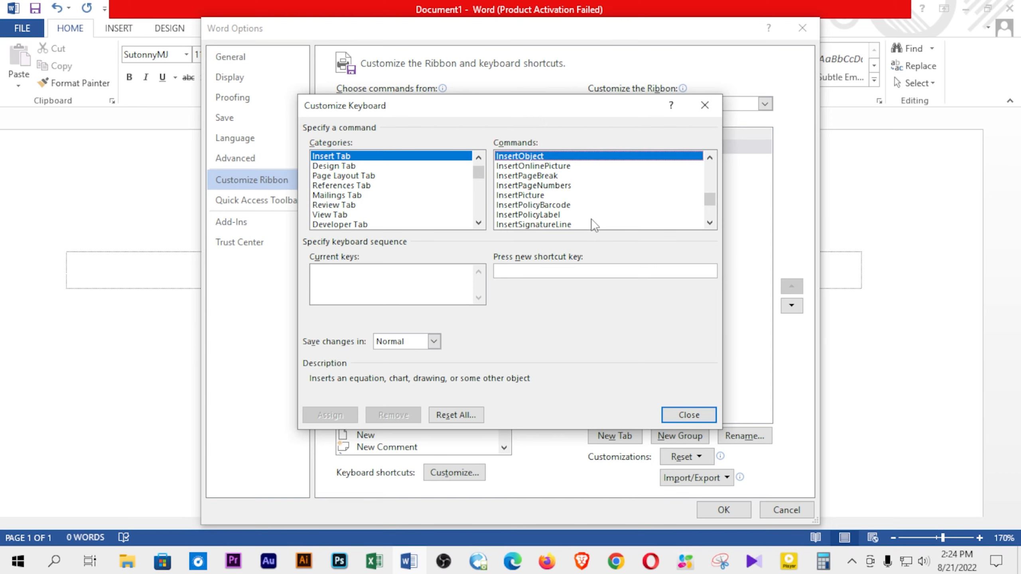
scroll(603, 219, down, 2)
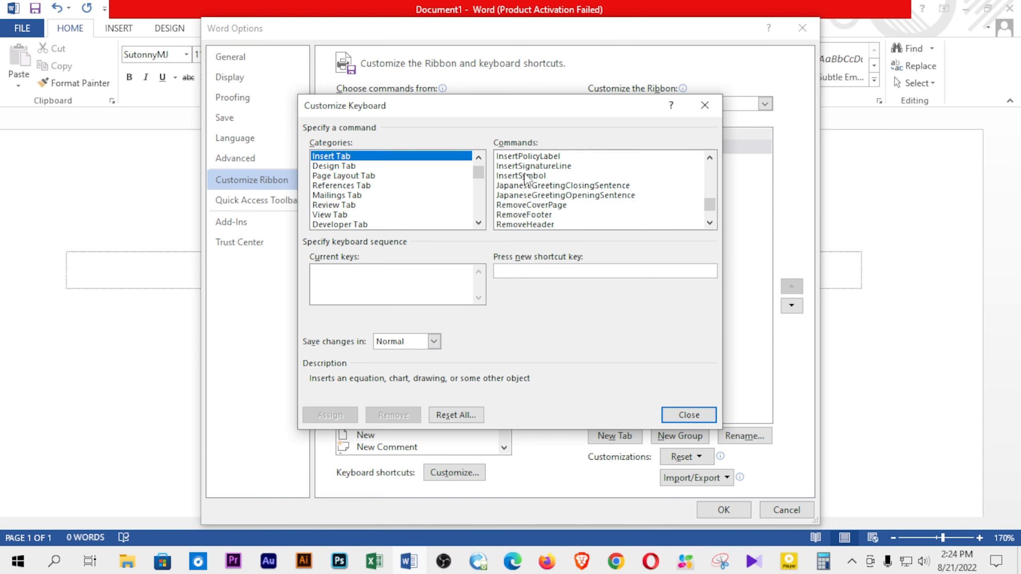
click(525, 177)
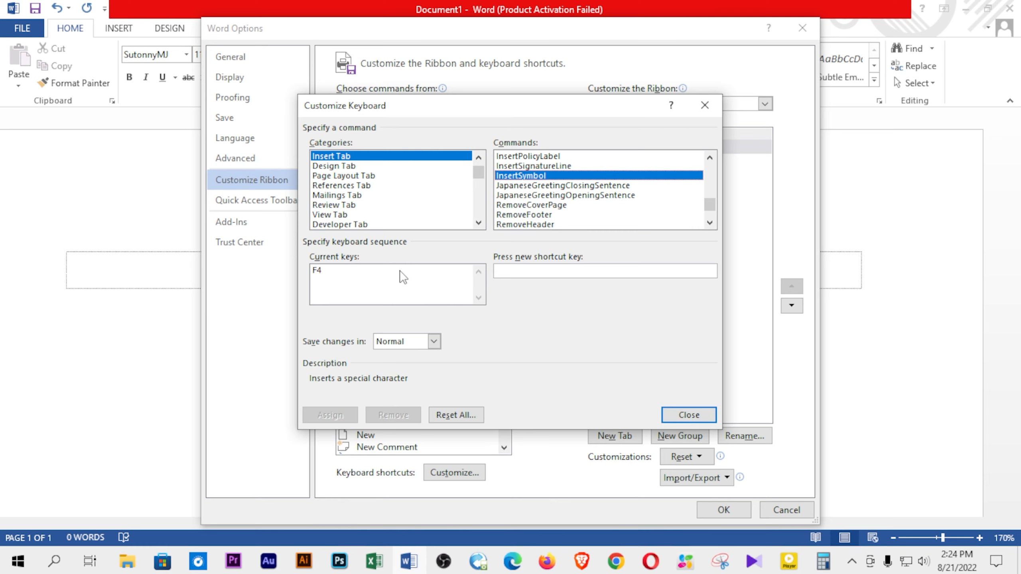
Skim the remaining Insert Tab commands, and close the keyboard customization and Word options without further changes.
scroll(532, 221, down, 2)
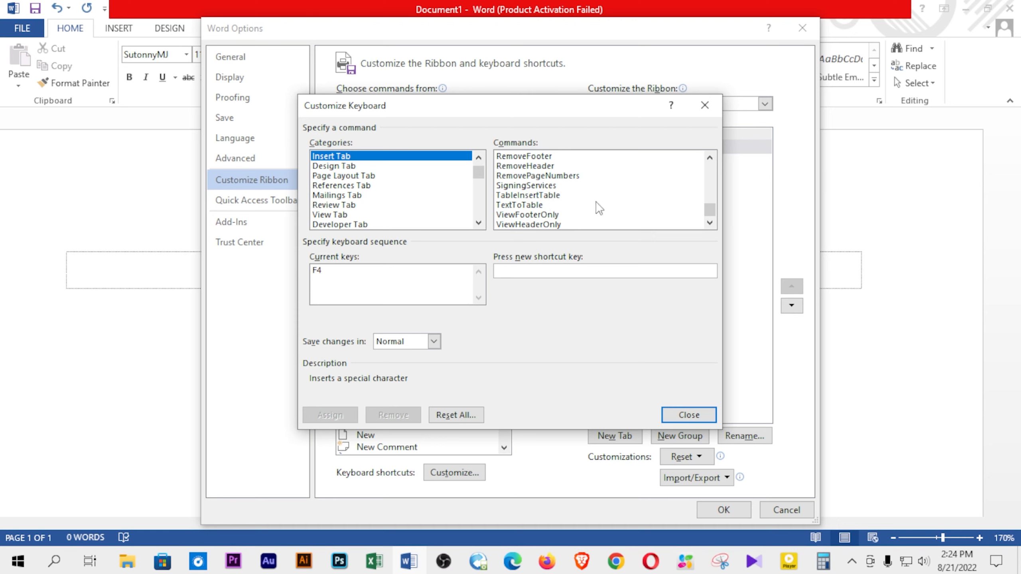
scroll(567, 201, up, 2)
scroll(551, 223, up, 8)
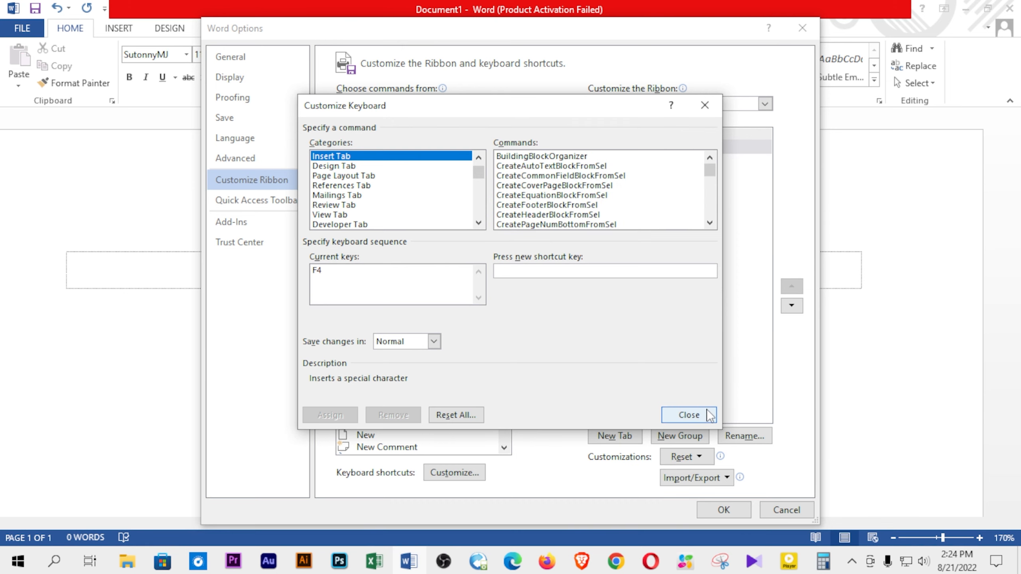
click(688, 415)
click(784, 509)
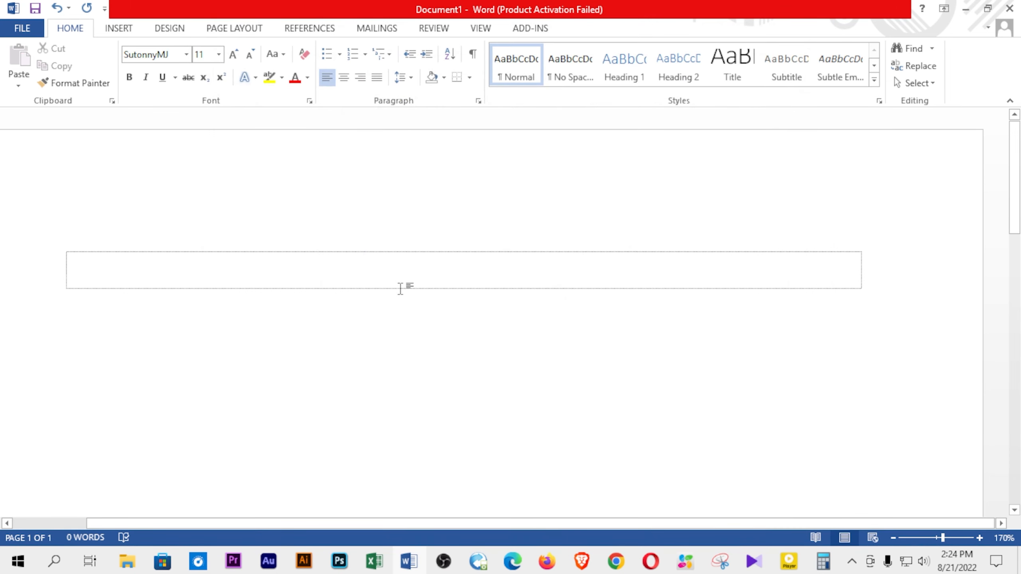
Write "আমার নাম" in the empty paragraph using the SutonnyMJ font.
text(আমার )
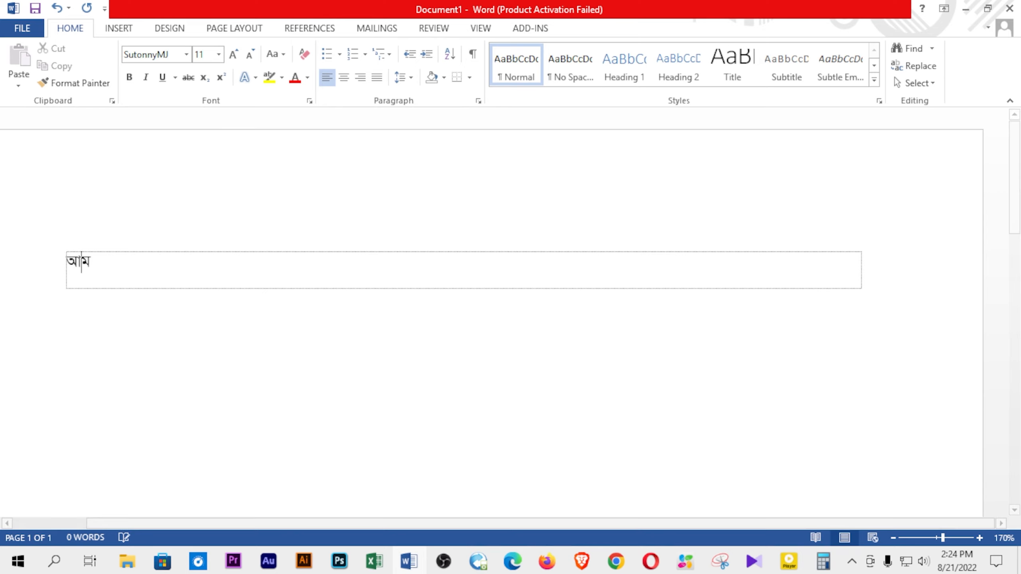
text(নাম)
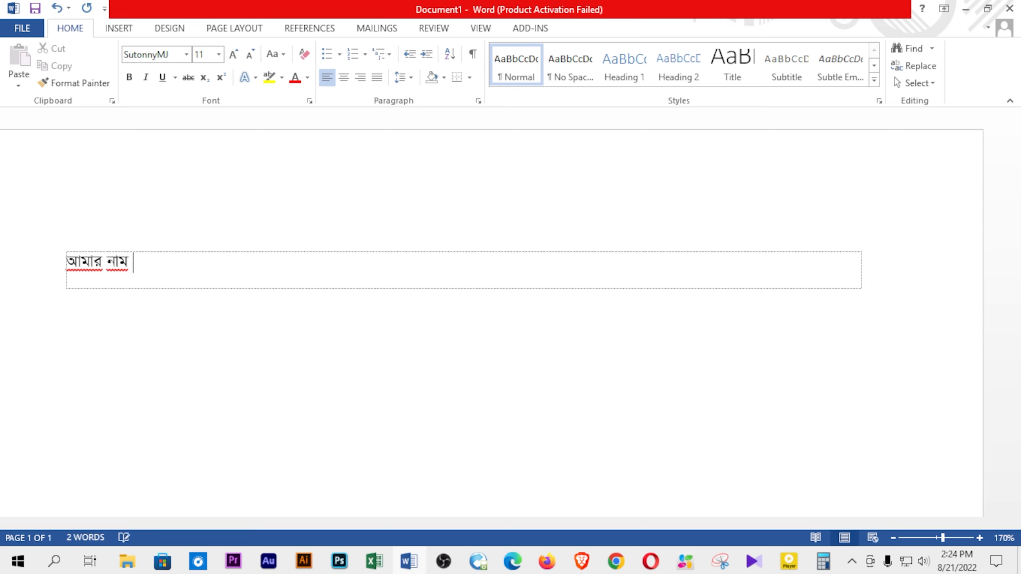
Try the characters +, / and * after the Bangla text, erasing each one again.
text( +)
key(BackSpace)
text(+)
key(BackSpace)
text(/)
key(BackSpace)
text(*)
key(BackSpace)
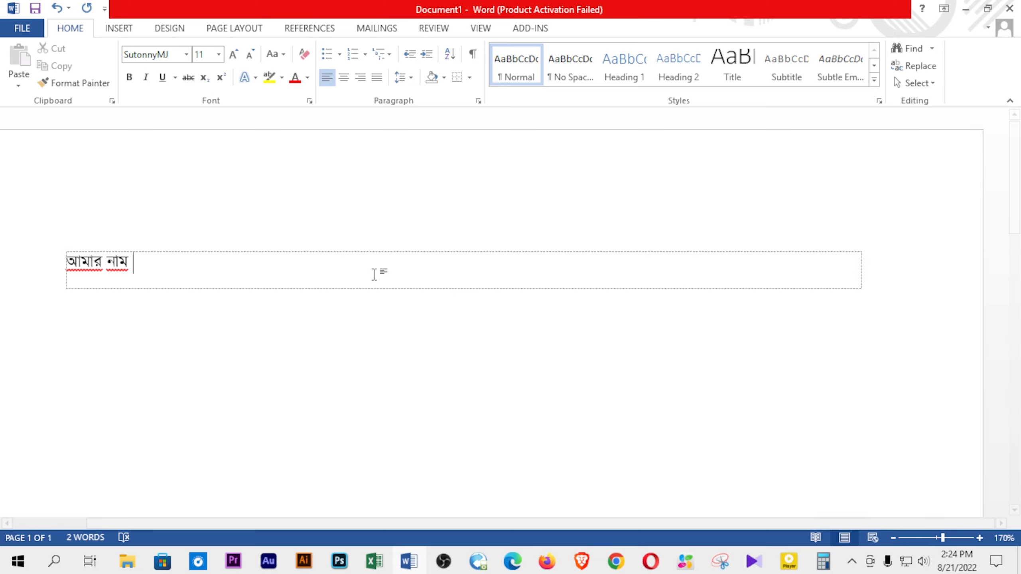
Open the Symbol dialog at the end of the text and look through the characters of the normal text font.
key(alt+i)
key(s)
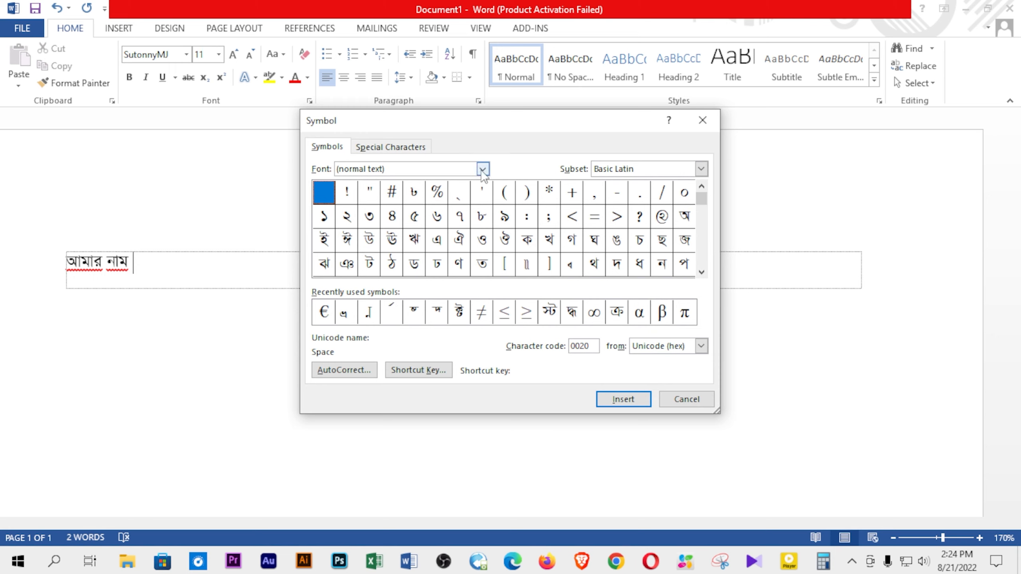
double_click(702, 272)
click(701, 272)
click(701, 273)
click(701, 272)
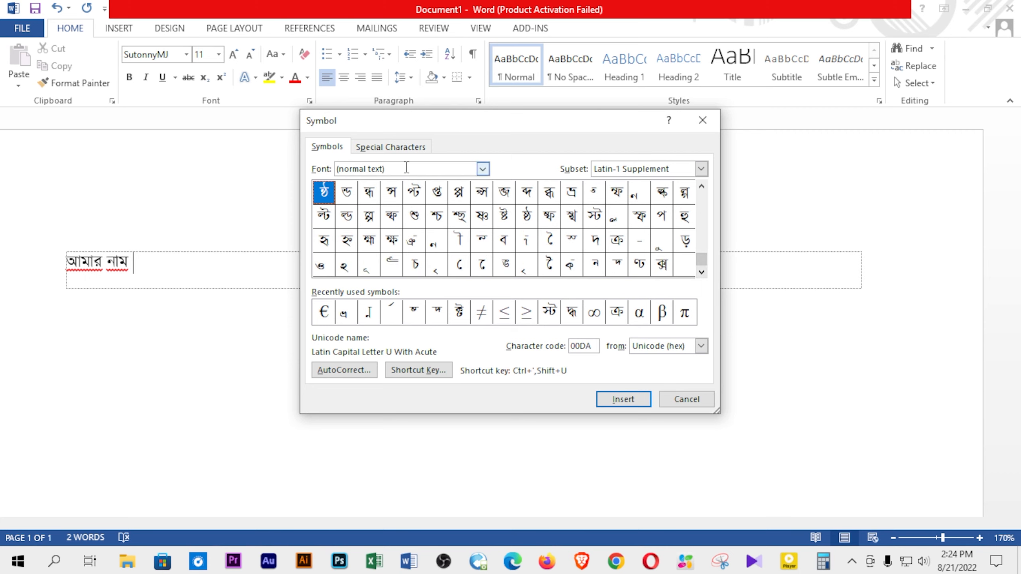
Try to choose Times New Roman as the symbol font by entering "time new" as its name.
click(483, 169)
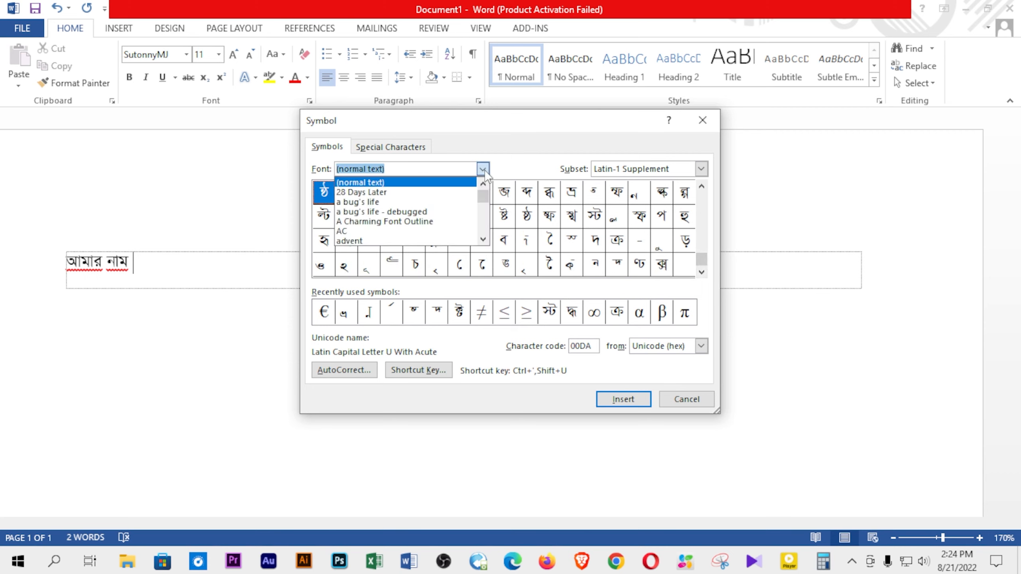
scroll(425, 222, down, 8)
click(405, 169)
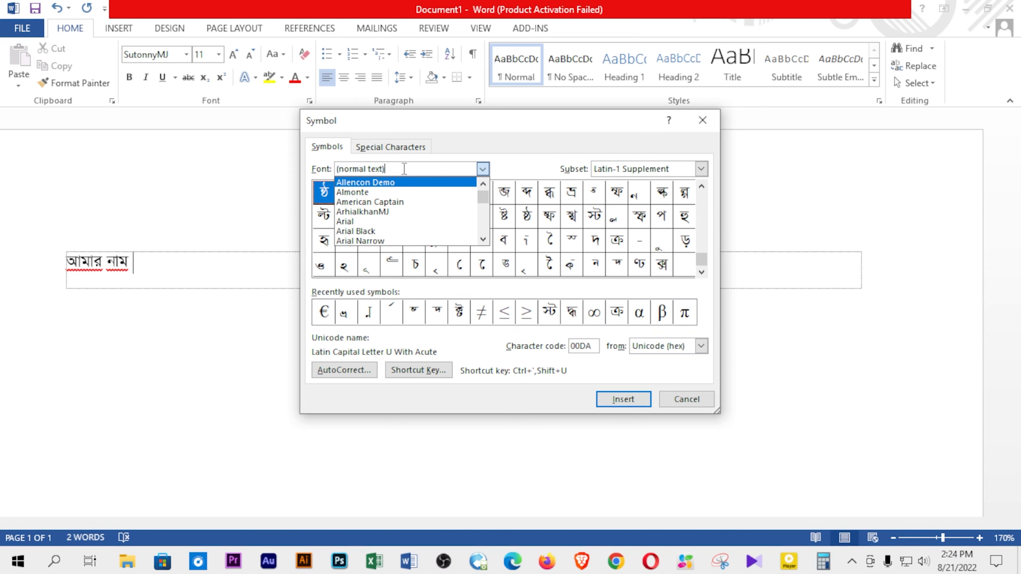
key(Return)
text(tim)
key(BackSpace)
key(BackSpace)
key(BackSpace)
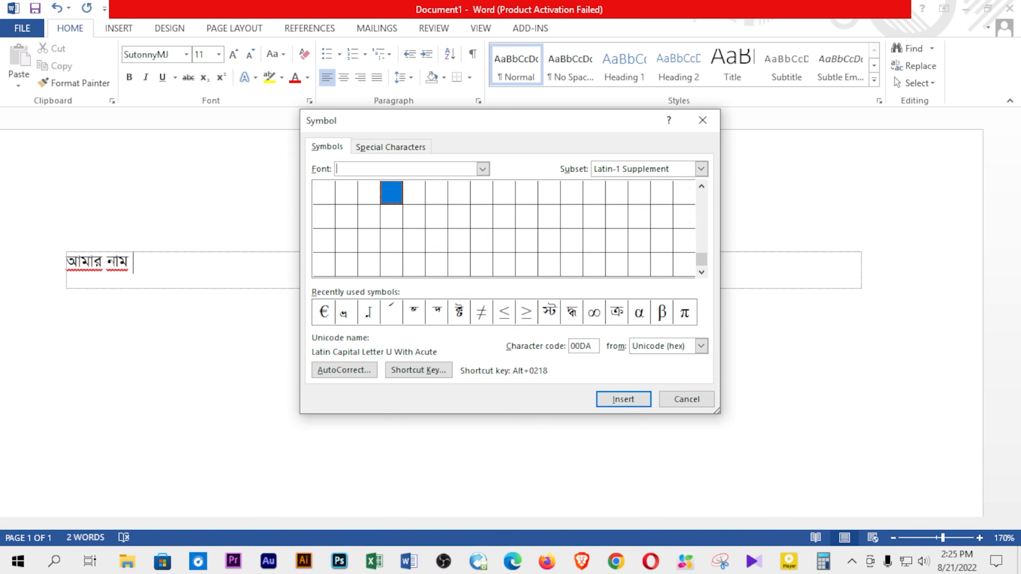
text(time new)
key(Return)
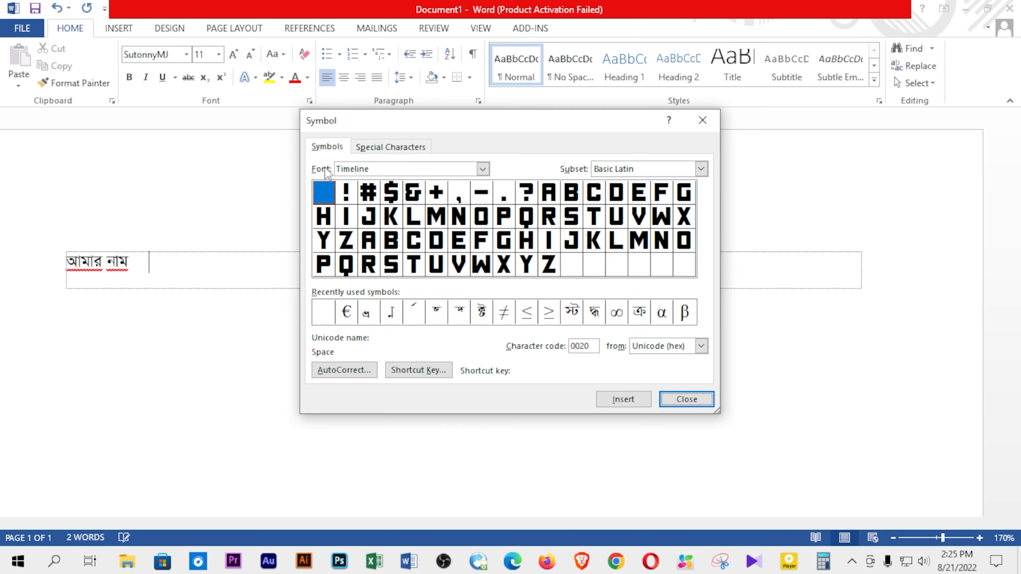
Set the font in the Symbol dialog to Times New Roman.
click(482, 168)
text(t)
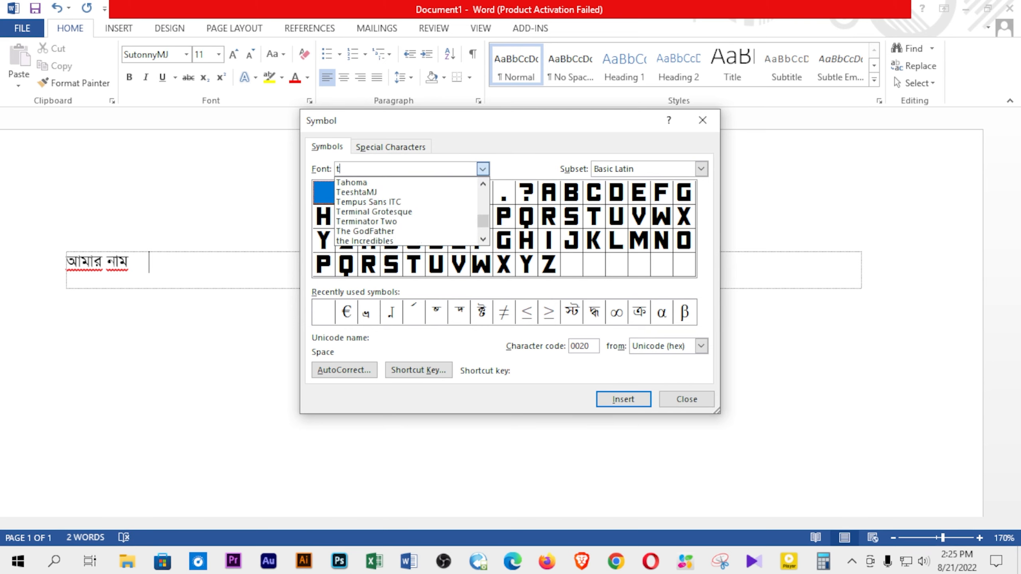
scroll(403, 229, down, 5)
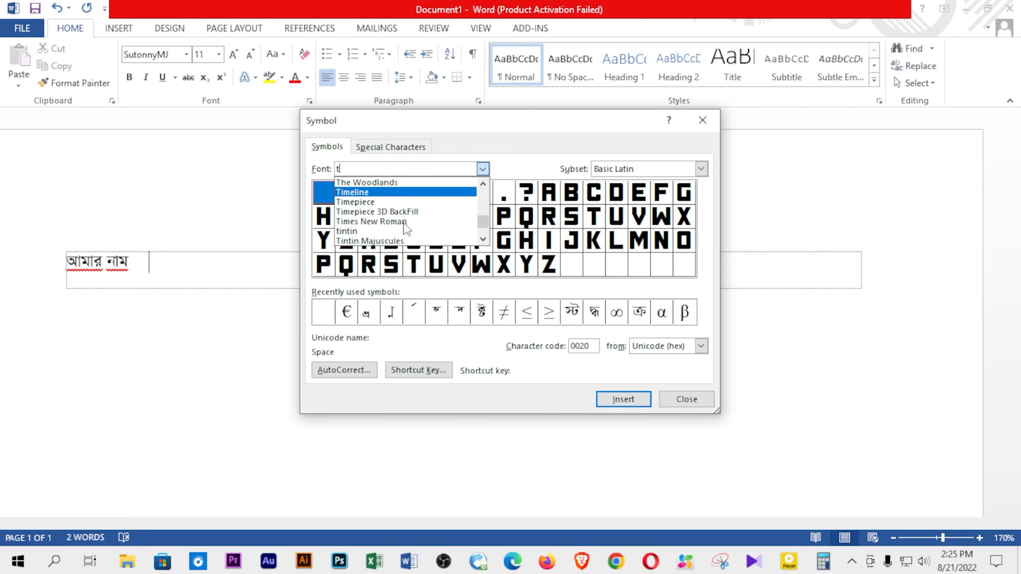
scroll(406, 229, down, 6)
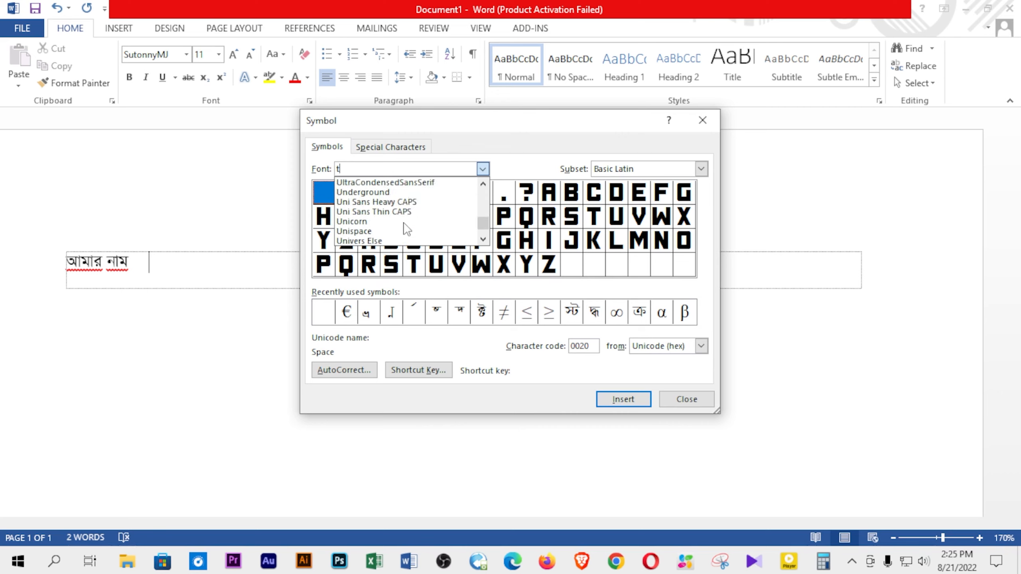
scroll(406, 227, up, 5)
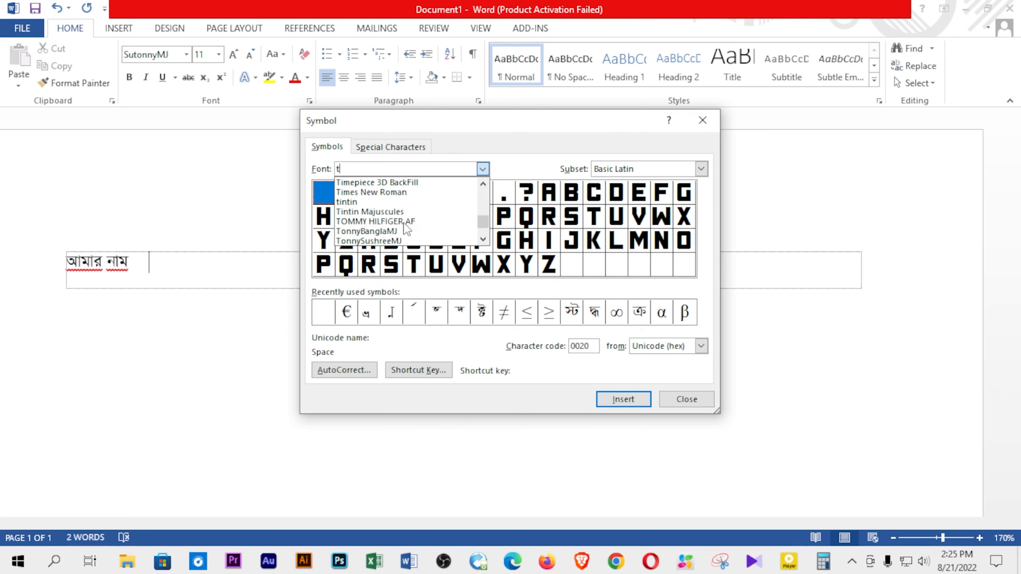
click(404, 192)
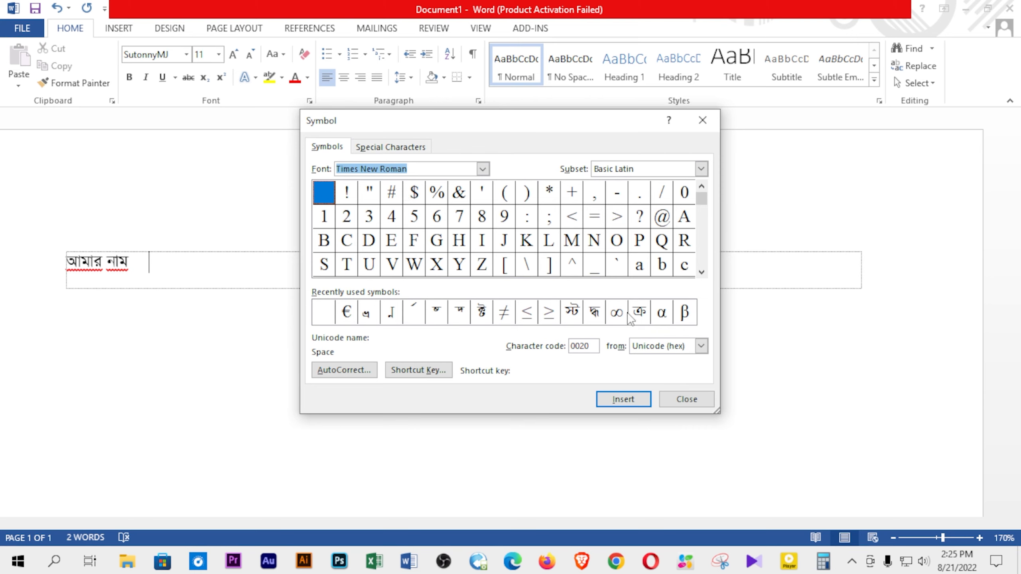
Find the multiplication sign and the division sign in the Latin-1 Supplement characters and select each to check its shortcut key.
click(701, 272)
click(702, 273)
click(702, 272)
click(702, 272)
click(637, 218)
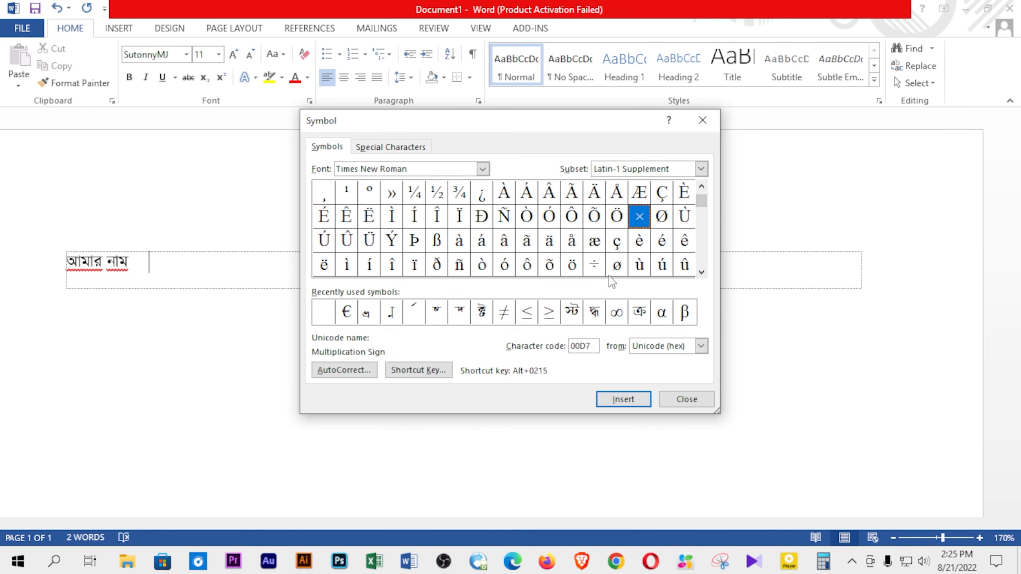
click(595, 265)
Change the font in the Symbol dialog to Symbol.
click(482, 168)
click(430, 170)
drag(429, 171, 312, 177)
text(s)
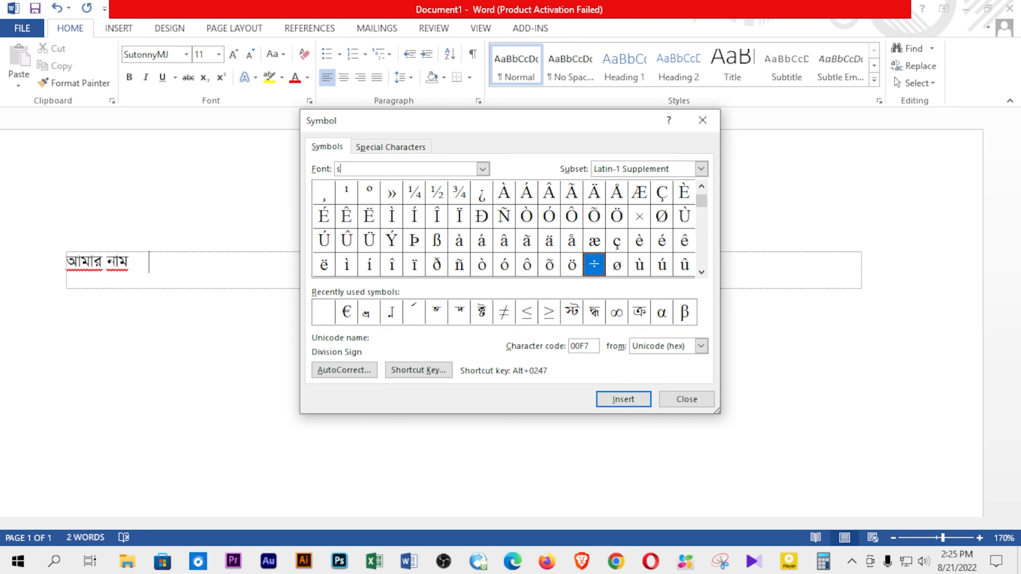
text(ymbio)
key(BackSpace)
text(ol)
key(Return)
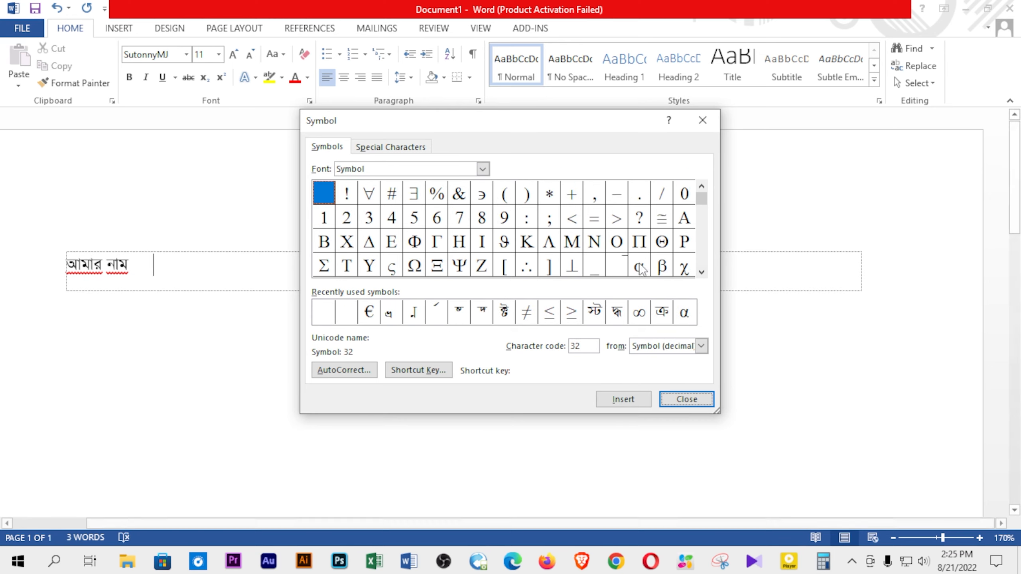
Assign the shortcut Ctrl+Num * to the multiplication sign of the Symbol font.
click(701, 275)
click(701, 274)
click(702, 275)
click(701, 275)
click(701, 275)
click(701, 275)
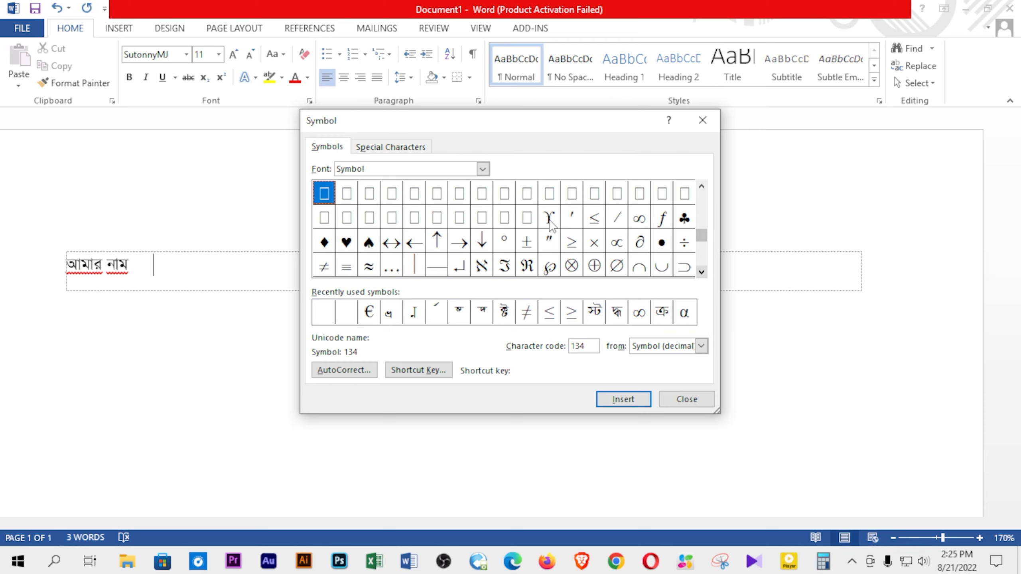
click(593, 243)
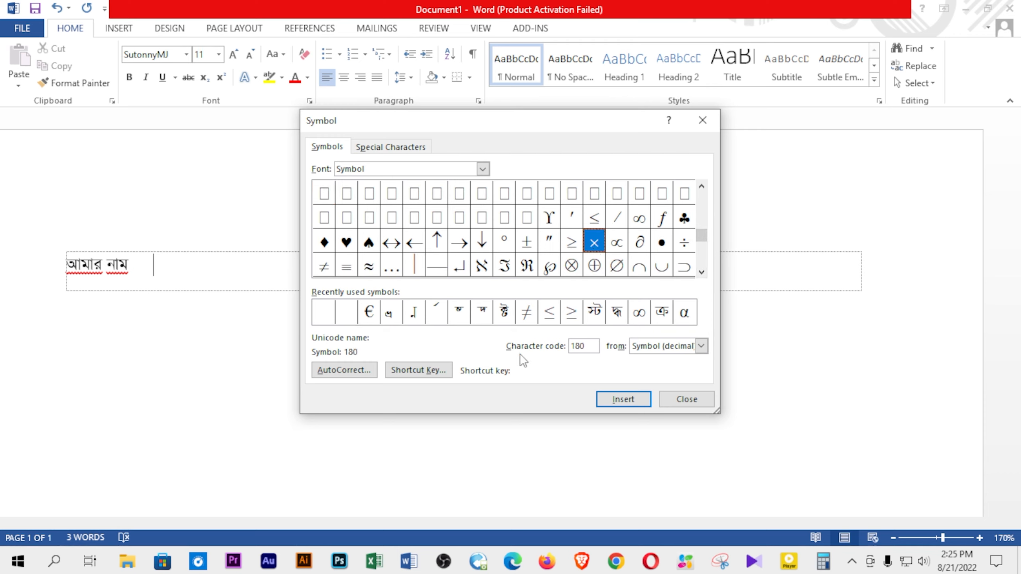
click(411, 371)
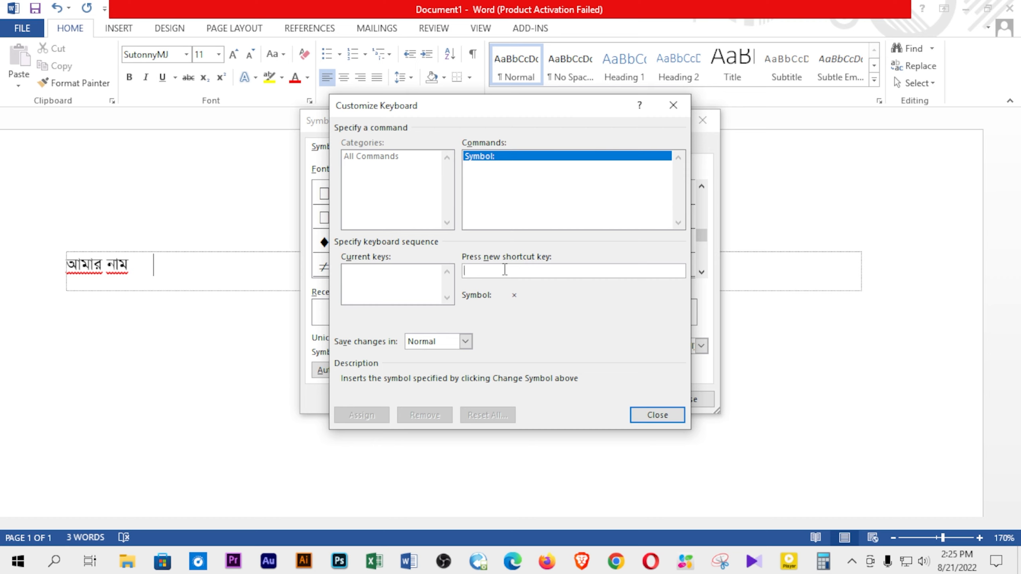
key(ctrl+KP_1)
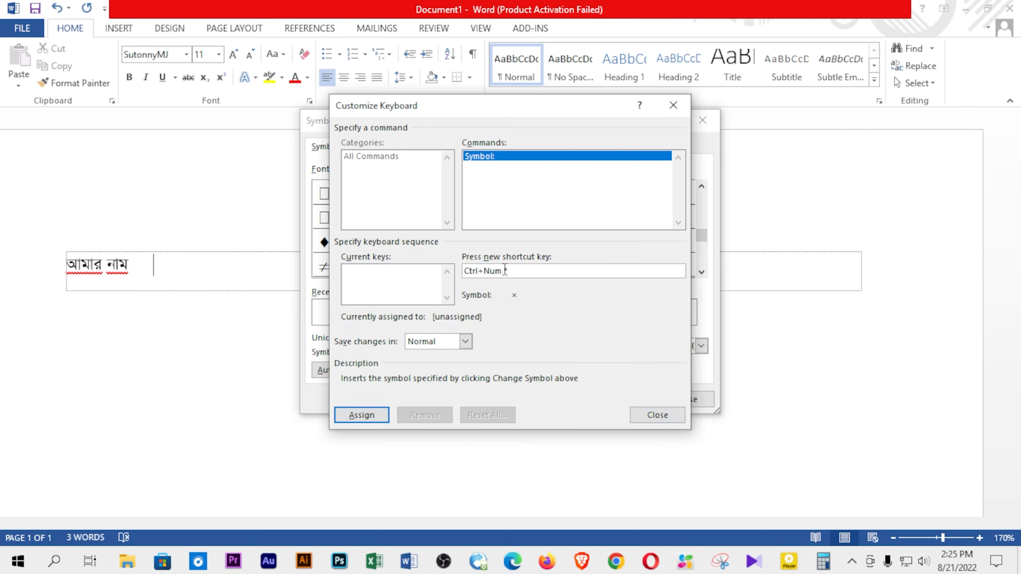
click(362, 416)
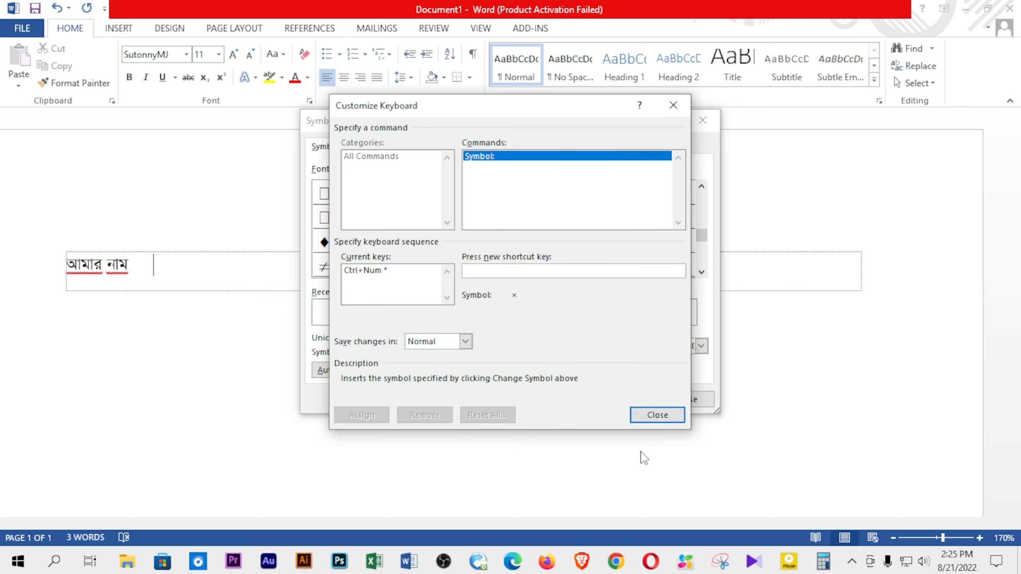
click(657, 415)
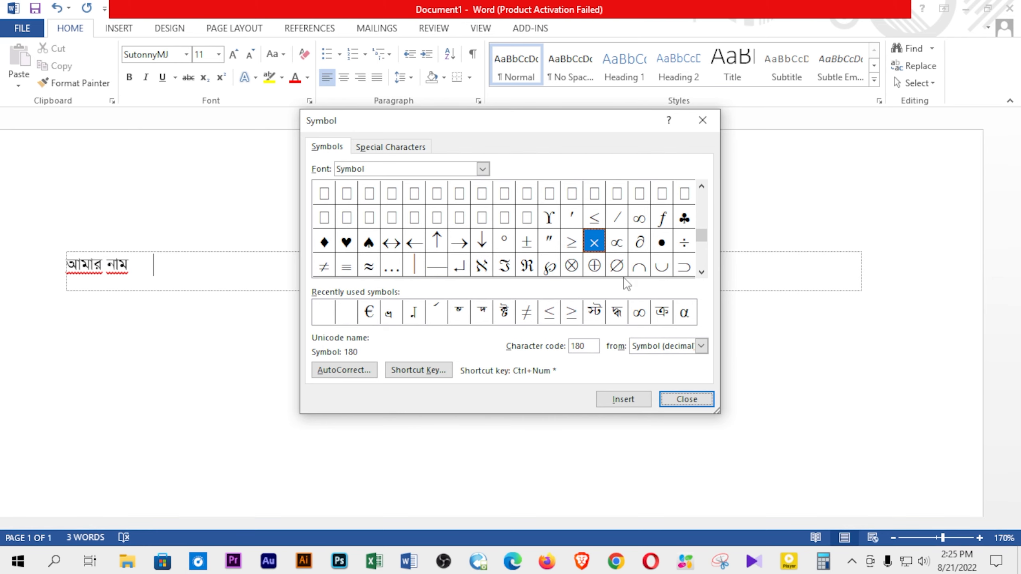
Assign the shortcut Ctrl+Num / to the division sign of the Symbol font and close the Symbol dialog.
click(686, 246)
click(421, 374)
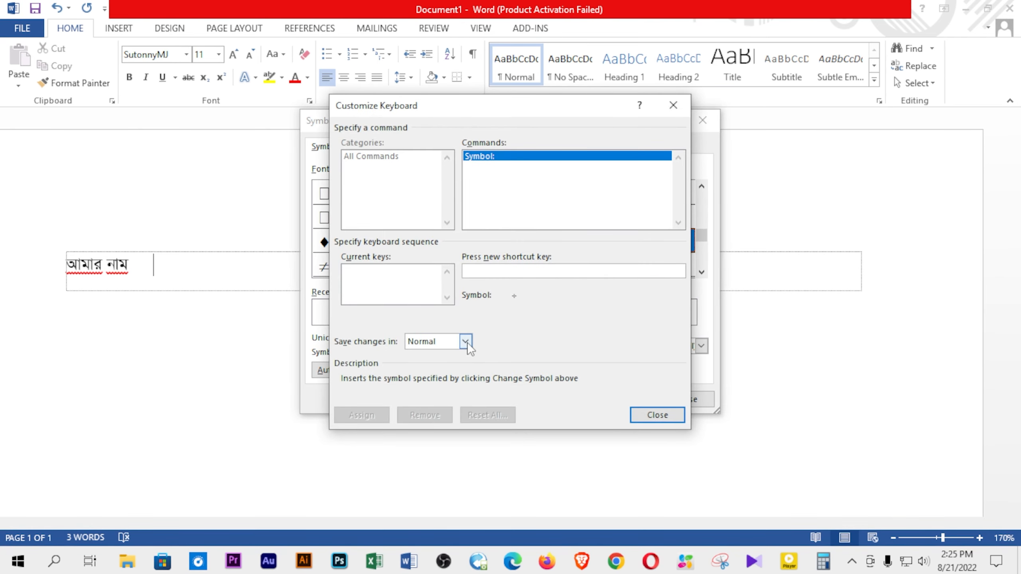
key(ctrl+KP_Divide)
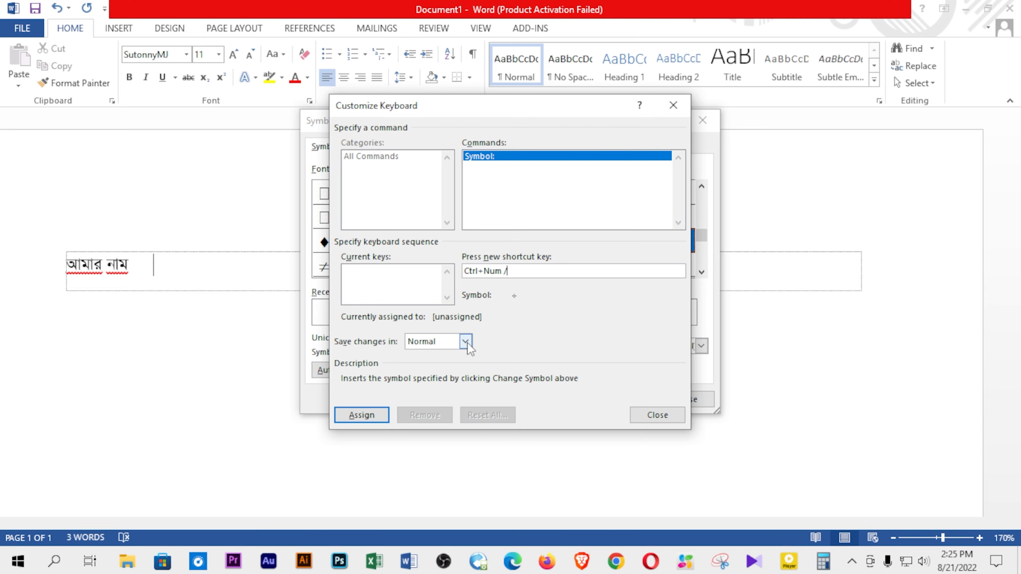
click(362, 414)
click(658, 413)
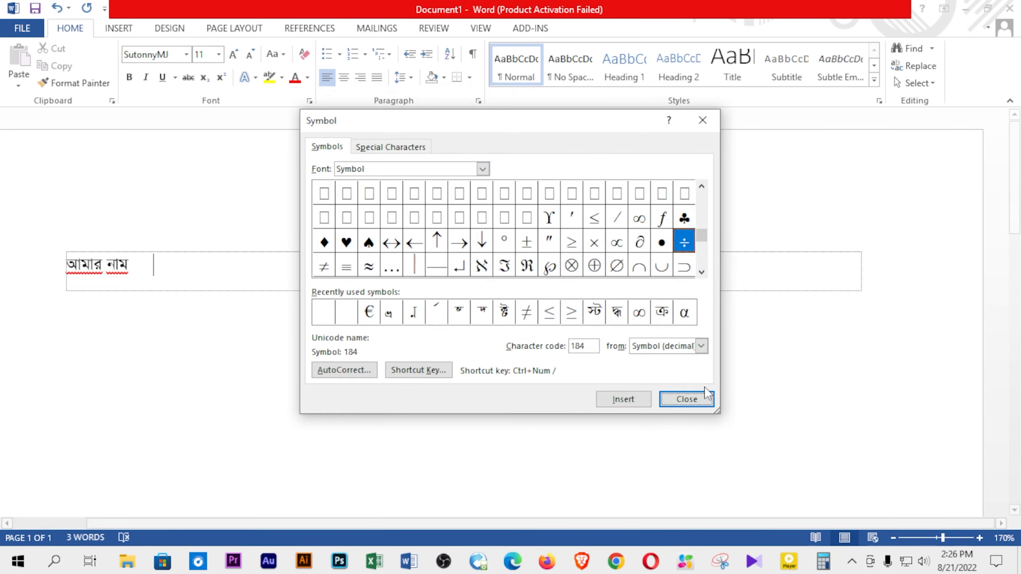
click(704, 398)
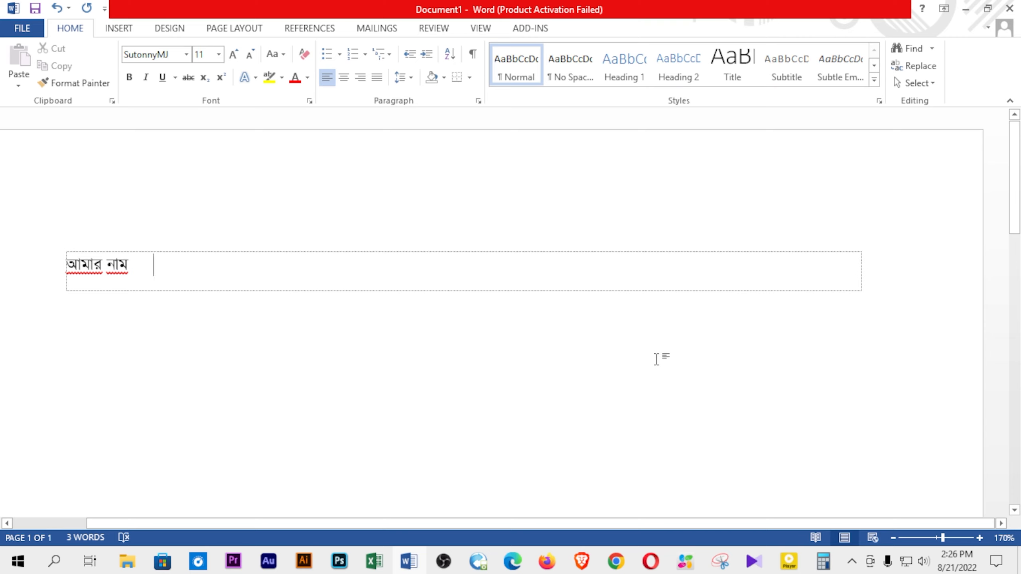
Test the multiplication and division sign shortcuts after the existing Bengali text, and clear the whole text.
key(ctrl+KP_Divide)
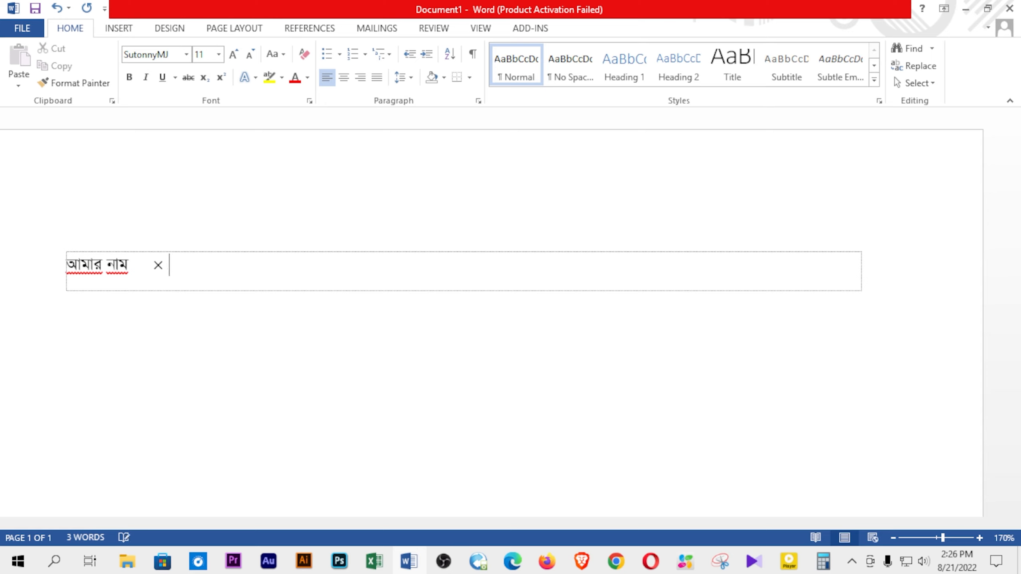
text(÷)
key(ctrl+a)
key(BackSpace)
text(পভিড়)
key(BackSpace)
key(BackSpace)
key(BackSpace)
key(BackSpace)
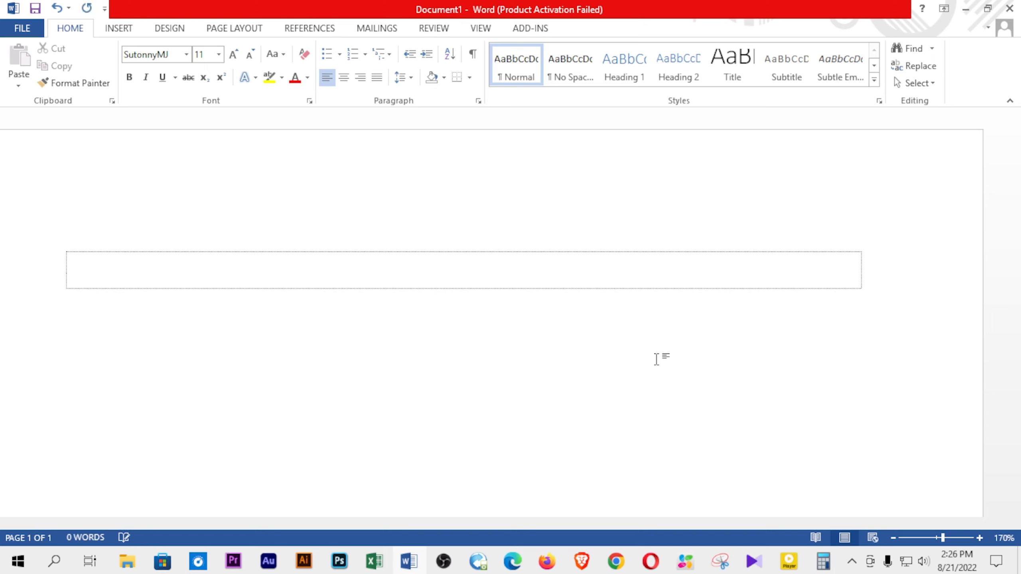
Write "যোগ + বিয়োগ - গুণ × ভাগ ÷" using the assigned shortcuts for the × and ÷ signs, and clear the text.
text(যোগ + বিয়োগ -)
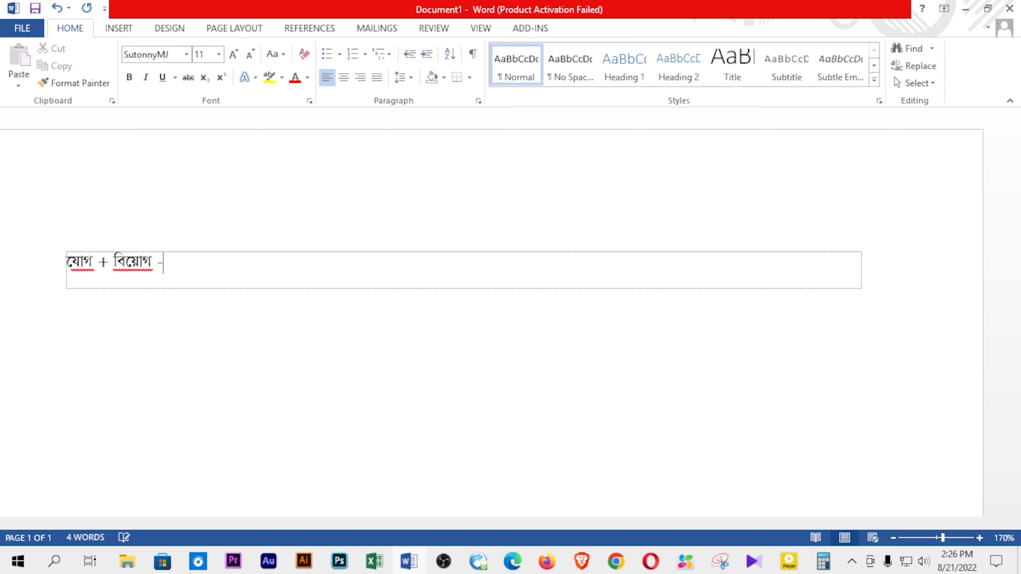
text( গুণ )
text(× ভাগ)
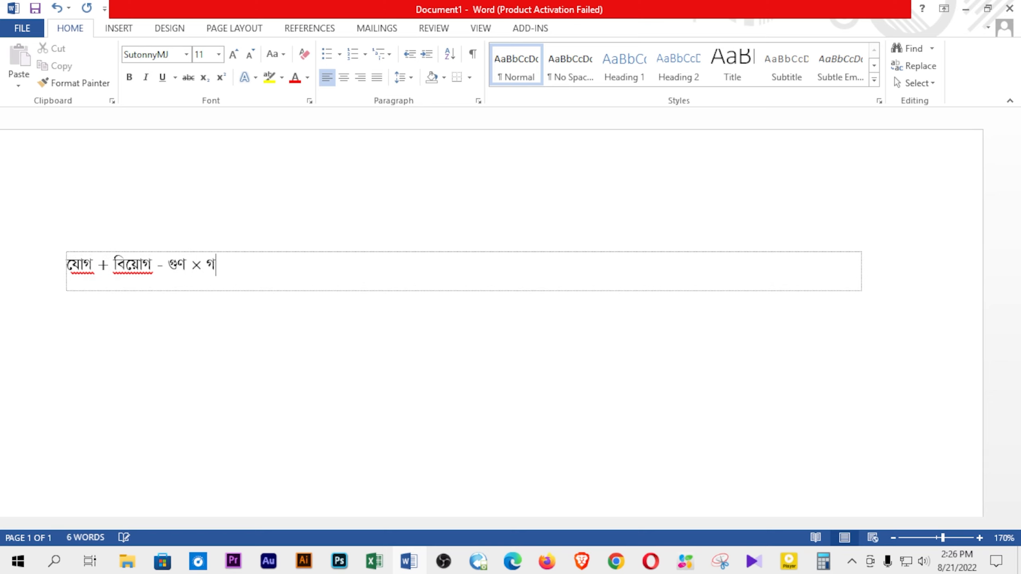
text( ÷)
key(ctrl+a)
key(BackSpace)
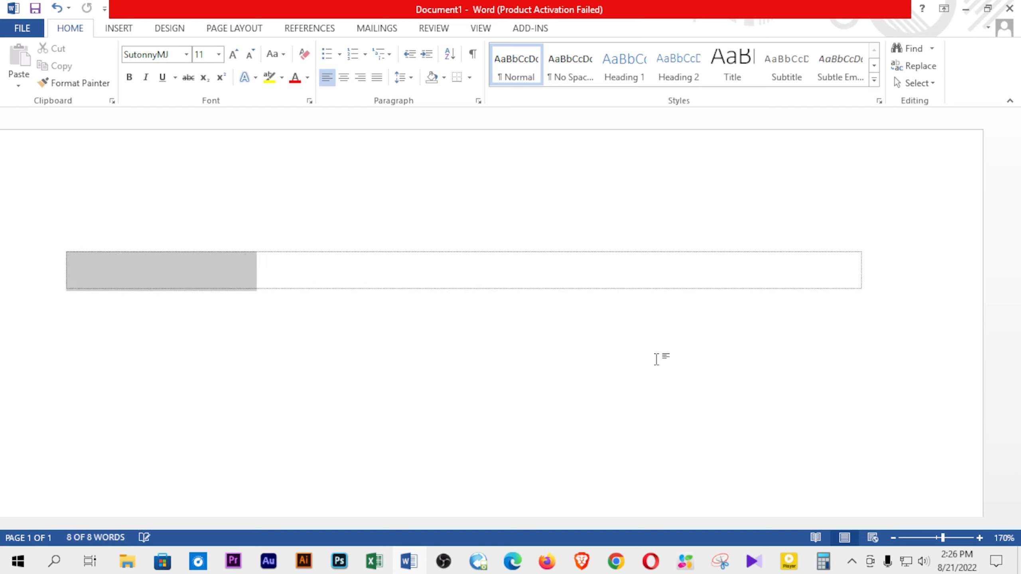